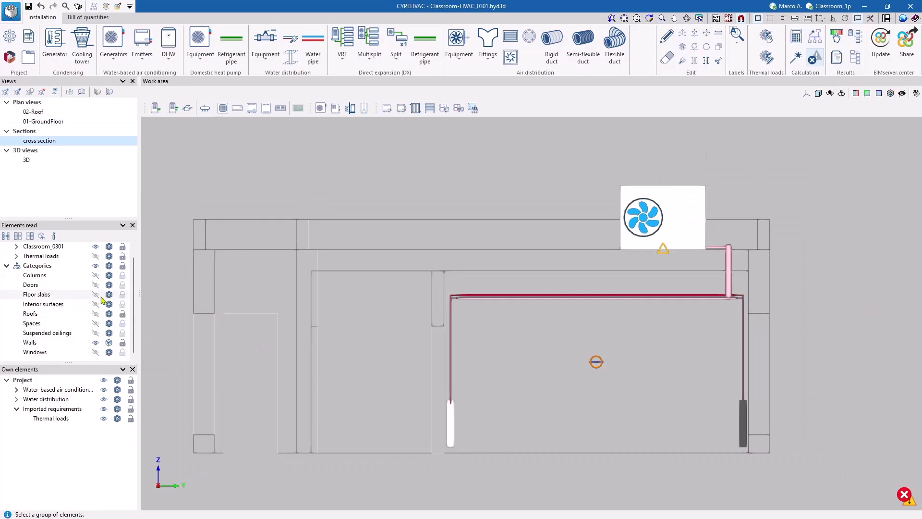
- Show the floor slabs, suspended ceilings and roofs in the cross section to view the building's structure
left_click(96, 295)
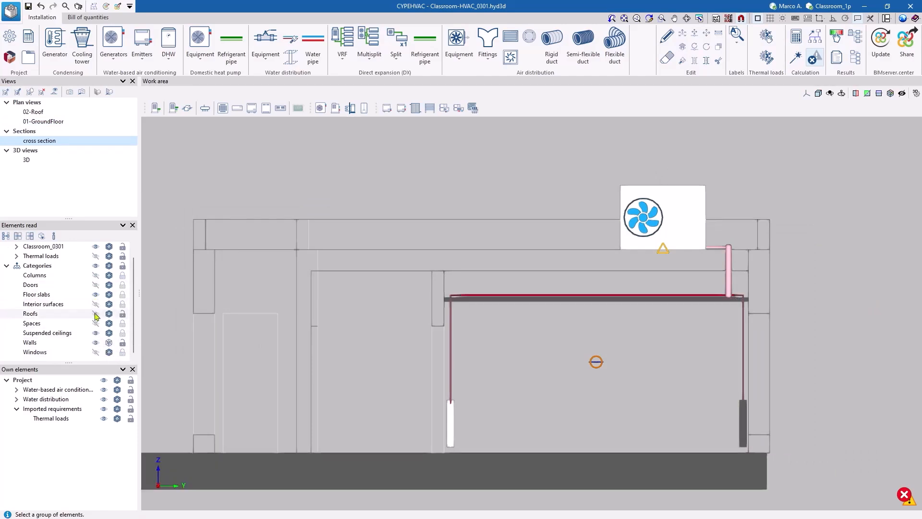
left_click(96, 313)
middle_click_drag(353, 210, 451, 182)
scroll(452, 183, "up", 1)
scroll(451, 182, "down", 2)
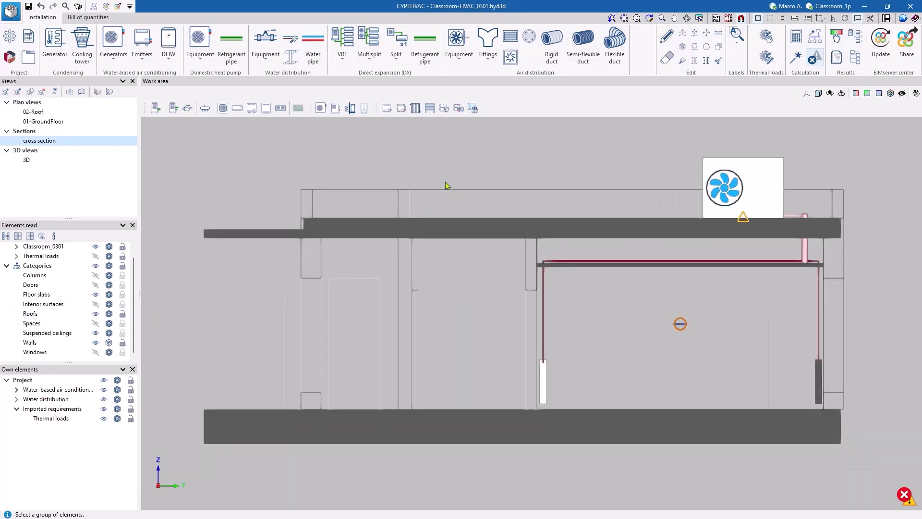
- Open the 3D view and hide all the read building categories and the imported thermal loads
left_click(51, 162)
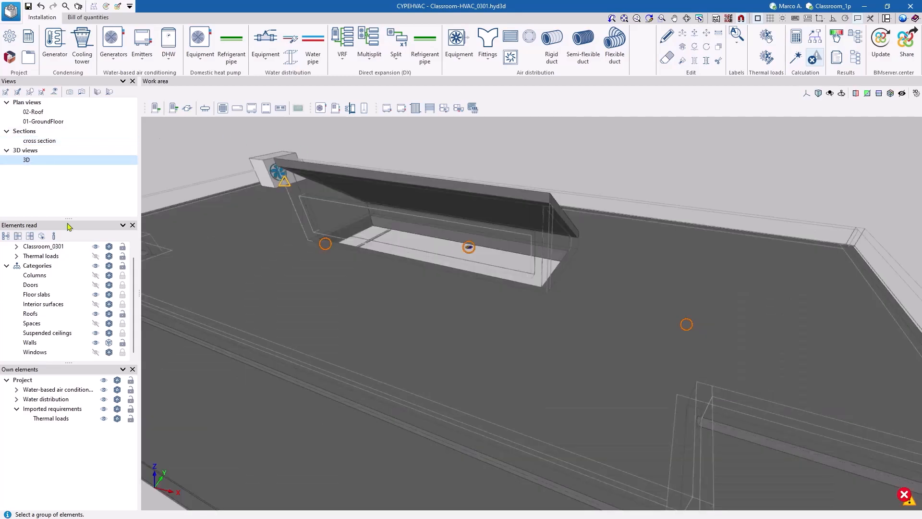
left_click(95, 266)
left_click(106, 419)
- Delete the row of radiators and connecting pipes on the corridor side, keeping the radiators along the opposite exterior wall
middle_click_drag(263, 387, 297, 396, "shift")
left_click_drag(199, 276, 737, 365)
left_click_drag(892, 387, 899, 385)
key("Delete")
middle_click_drag(551, 487, 417, 407, "shift")
scroll(506, 182, "up", 3)
middle_click_drag(505, 181, 502, 197)
scroll(502, 197, "down", 1)
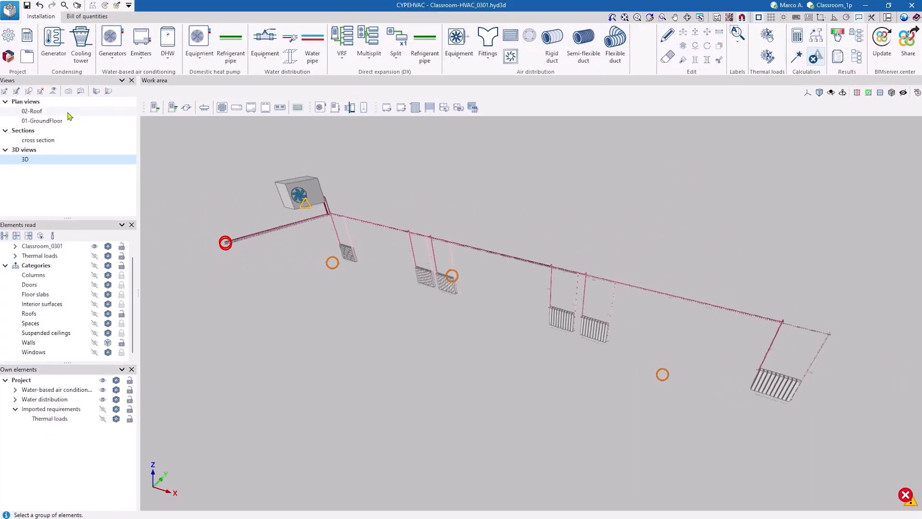
- Import the 2-pipe fan coil with duct distribution 14.4 kW / 16.2 kW into the library of generic elements
left_click(27, 56)
left_click(183, 195)
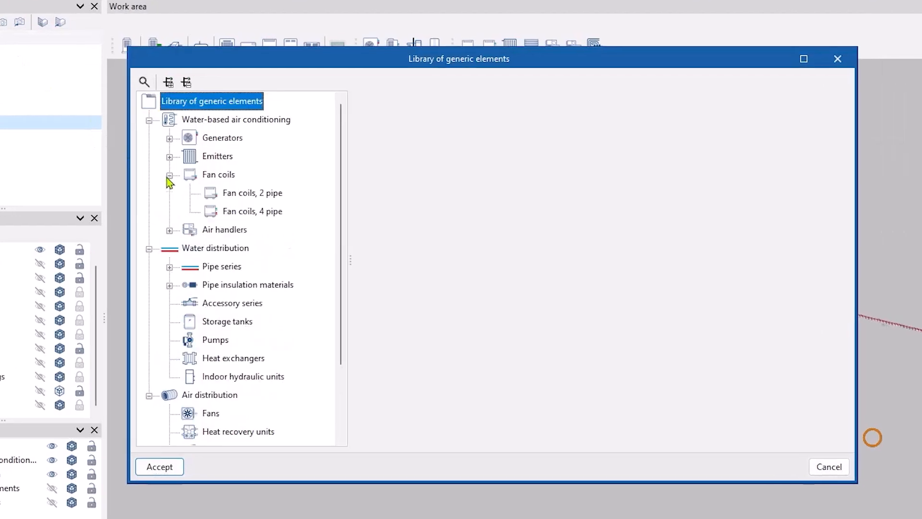
left_click(246, 194)
left_click(836, 86)
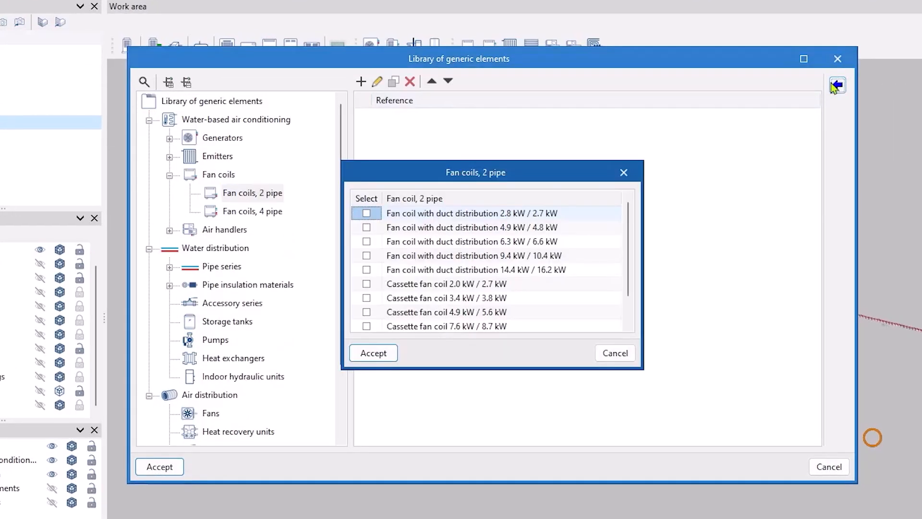
left_click(366, 269)
left_click(374, 353)
left_click(164, 466)
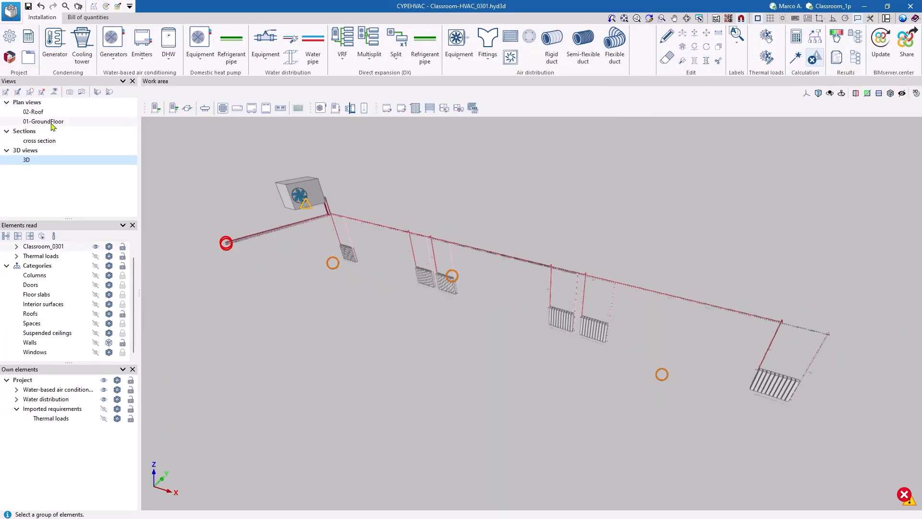
- Show the walls in the ground floor plan and define a 2-pipe fan coil with duct distribution 14.4 kW / 16.2 kW
left_click(43, 121)
left_click(96, 342)
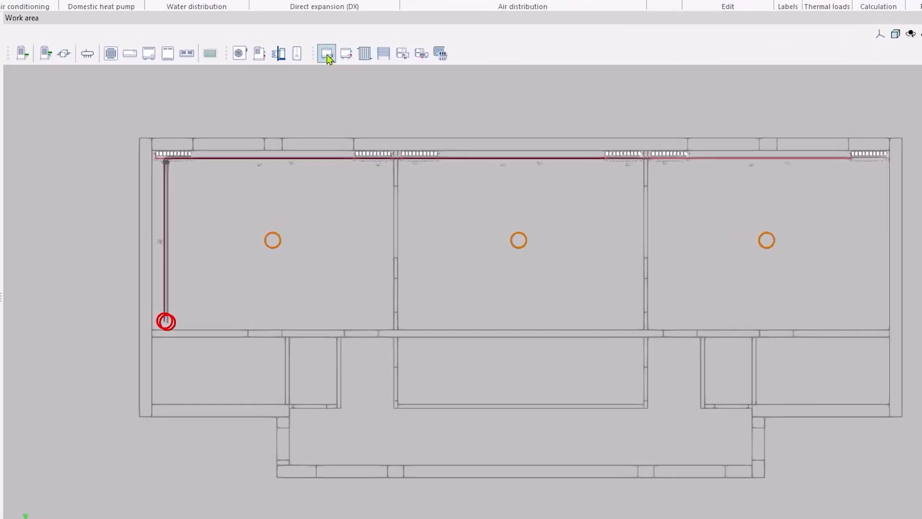
left_click(327, 56)
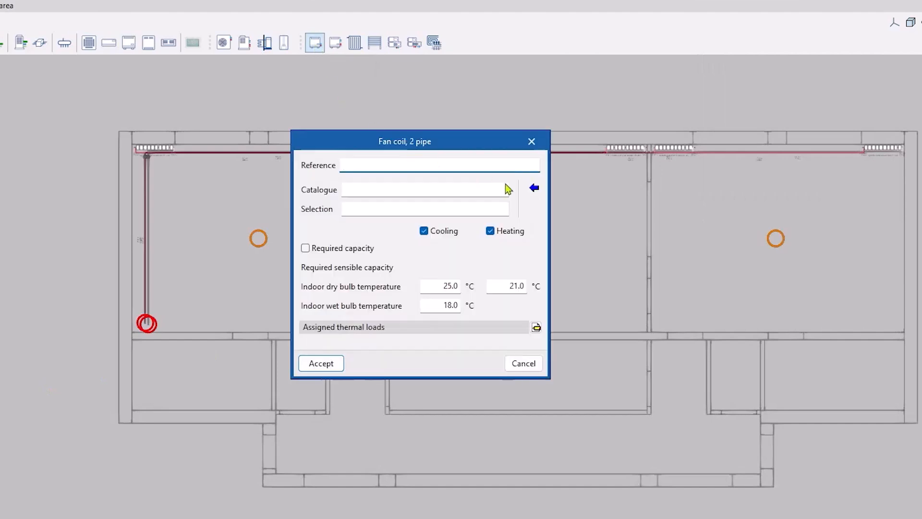
left_click(534, 188)
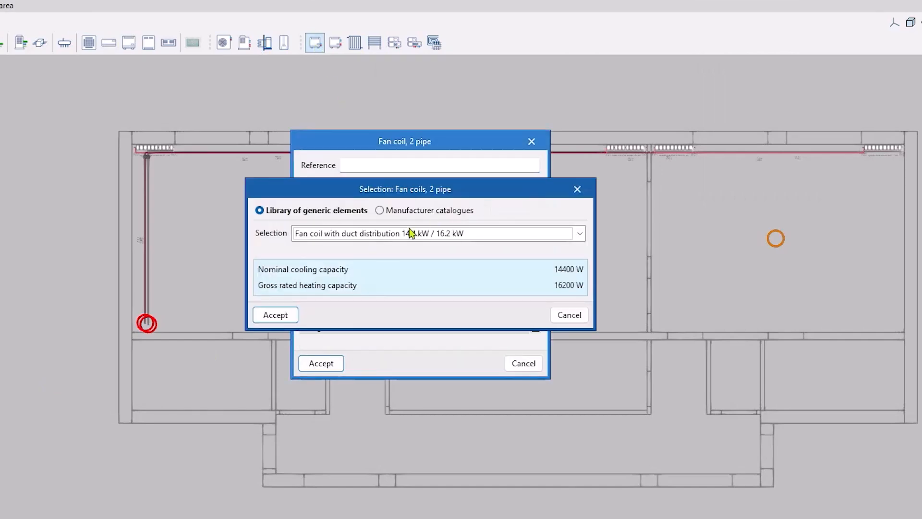
left_click(276, 315)
left_click(321, 364)
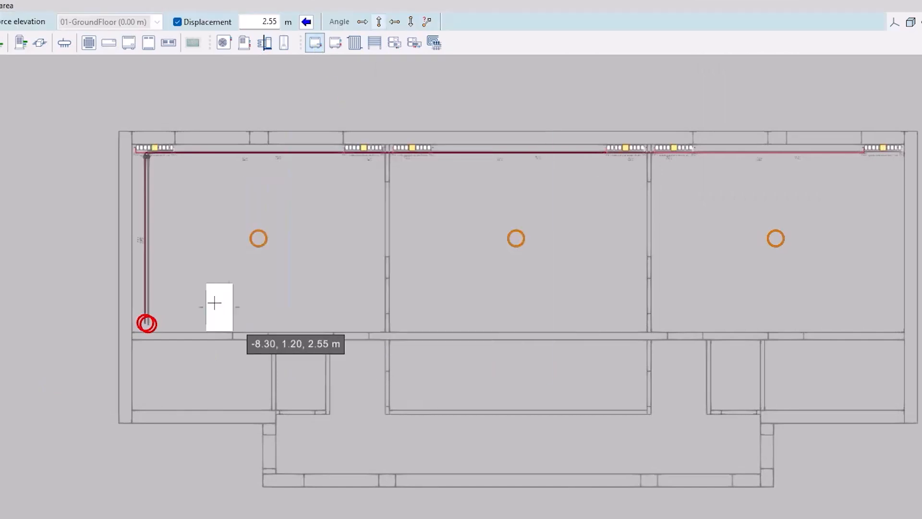
- Set the displacement to 2.60 m and place the fan coil in the small room below the first classroom, at about -9.49, -0.60
type("2.60")
scroll(171, 369, "up", 4)
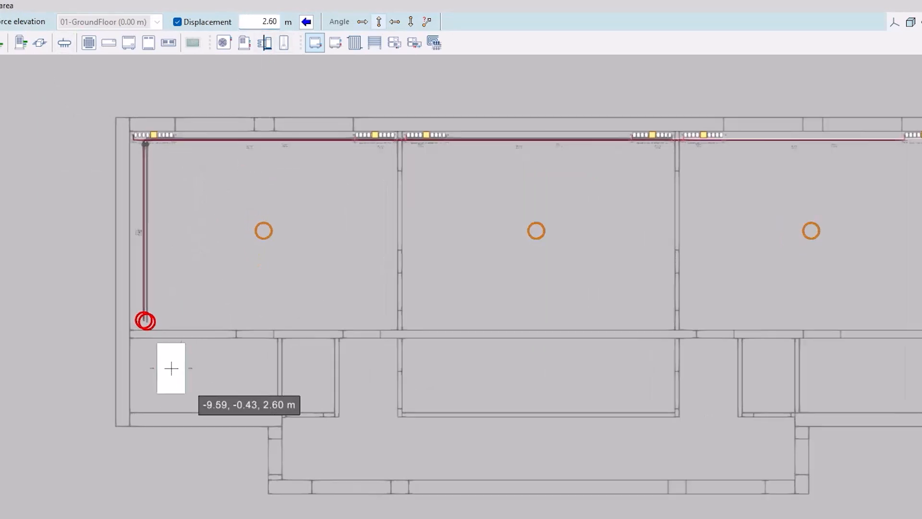
scroll(156, 409, "up", 2)
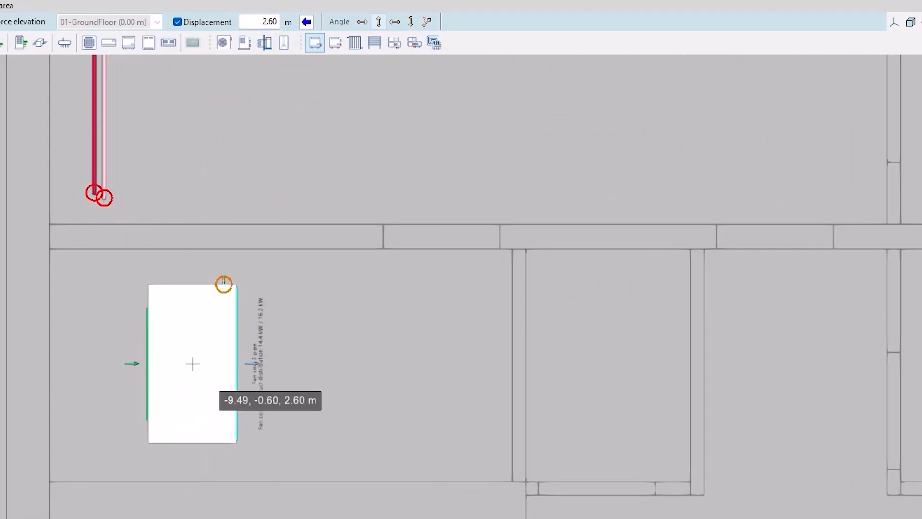
- Check the fan coil's height in the cross section with suspended ceilings, floor slabs and roofs shown
double_click(54, 141)
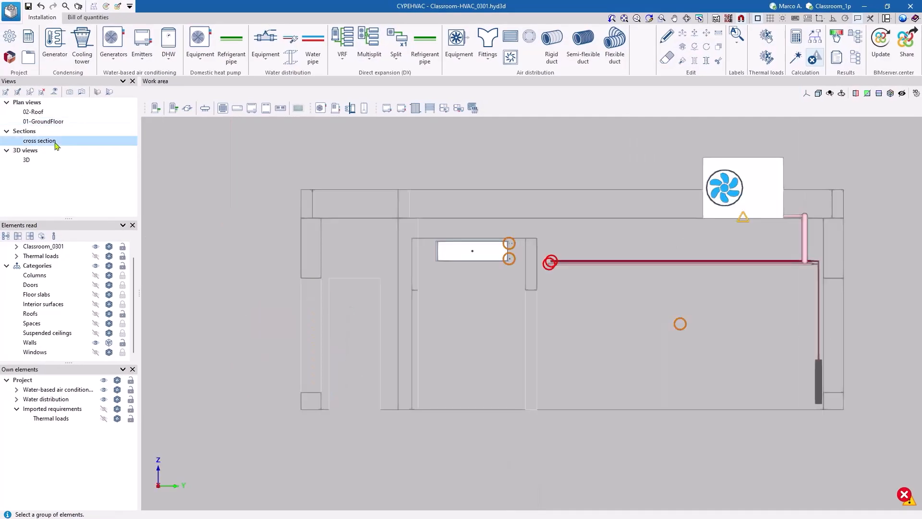
scroll(488, 303, "up", 2)
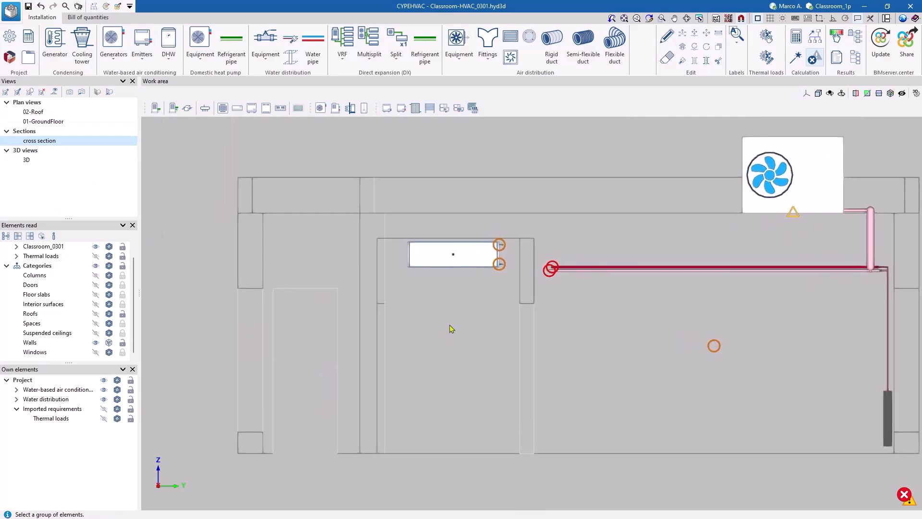
left_click(96, 333)
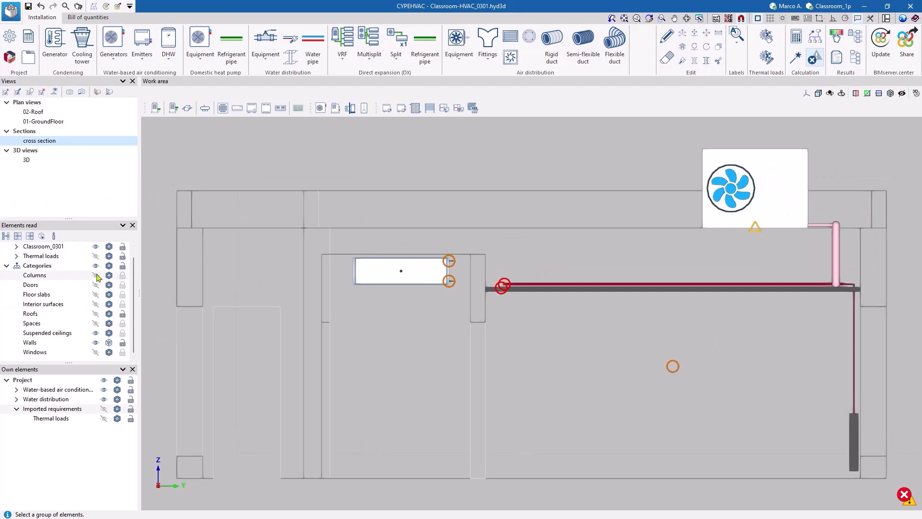
left_click(96, 295)
left_click(96, 314)
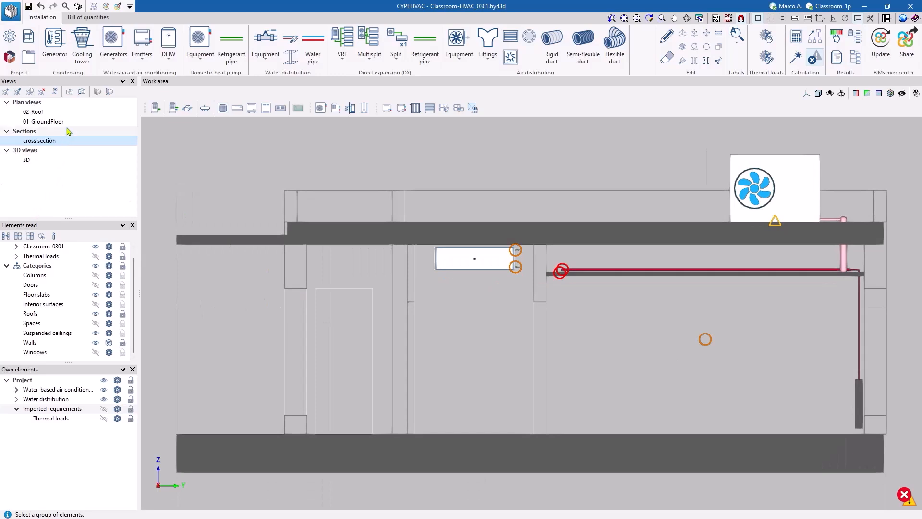
- Import glass fibre as a made-to-measure rectangular rigid duct material into the library of generic elements
left_click(29, 58)
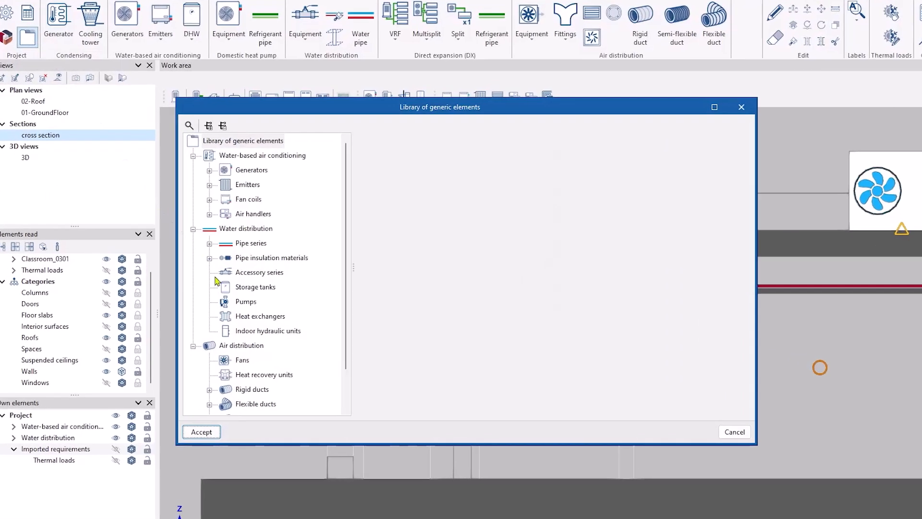
scroll(216, 281, "down", 1)
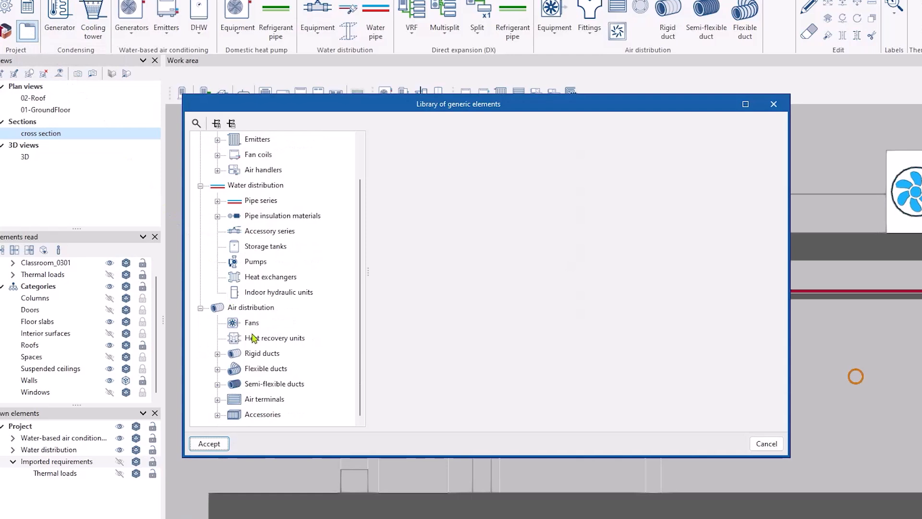
left_click(217, 355)
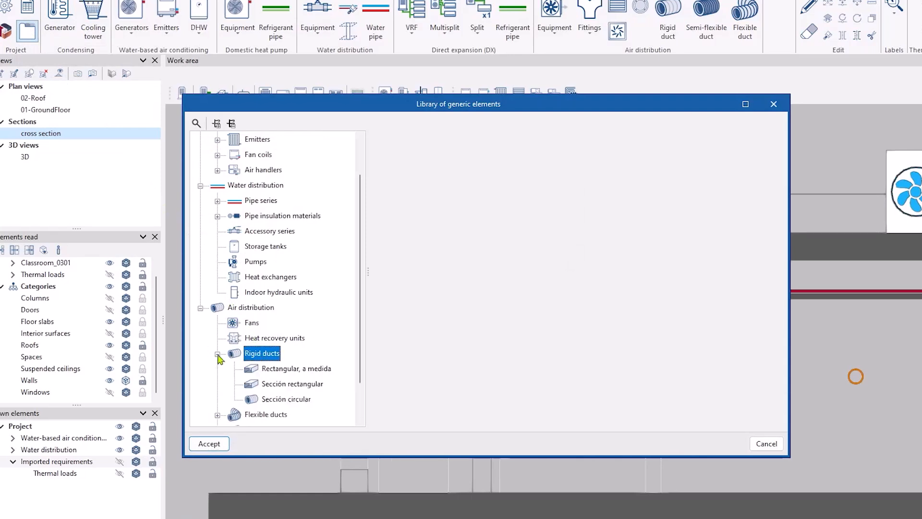
left_click(277, 368)
left_click(773, 126)
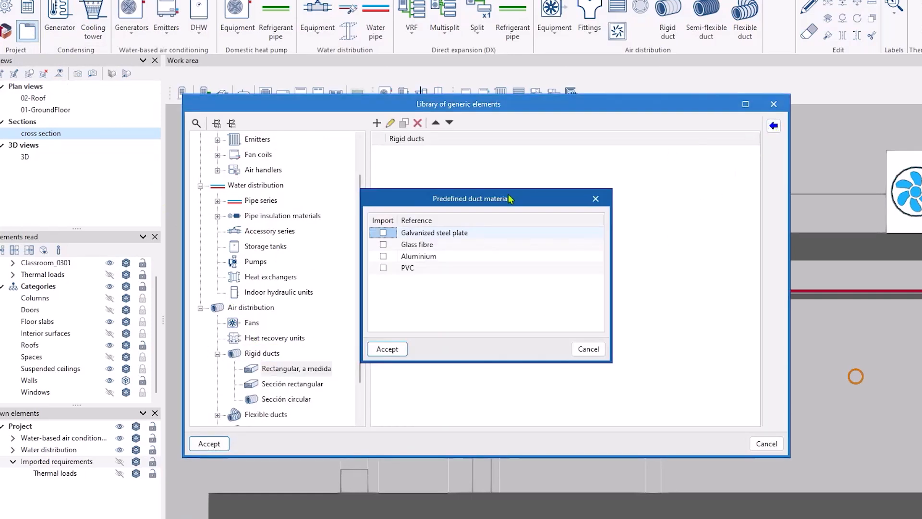
left_click(383, 244)
left_click(387, 349)
- Import the full range of supply grilles, SG-125x125mm to SG-950x650mm, and save the library changes
scroll(293, 326, "down", 1)
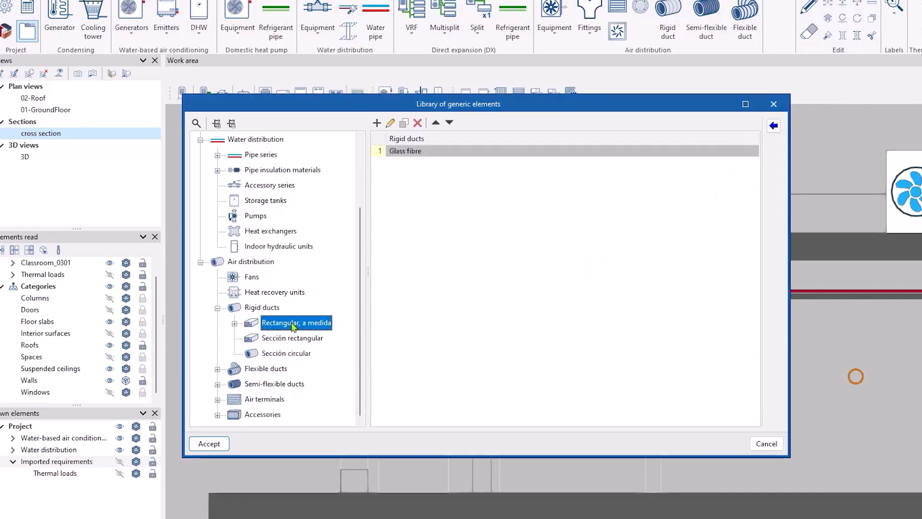
left_click(218, 399)
left_click(235, 413)
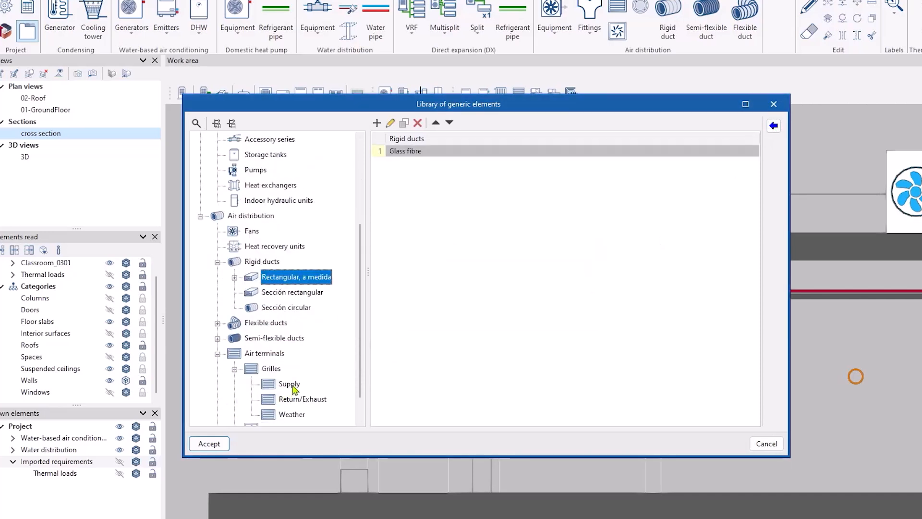
left_click(289, 384)
left_click(773, 127)
left_click(389, 218)
left_click(391, 223)
left_click(387, 349)
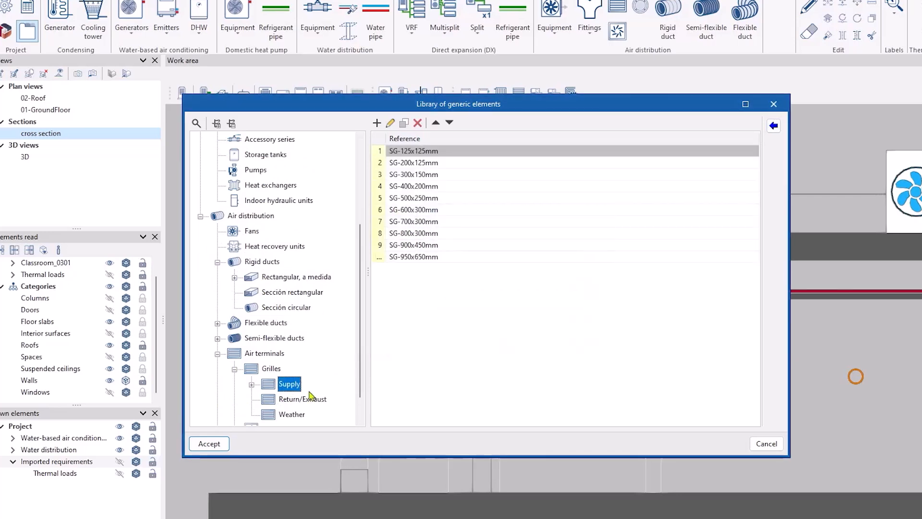
left_click(210, 444)
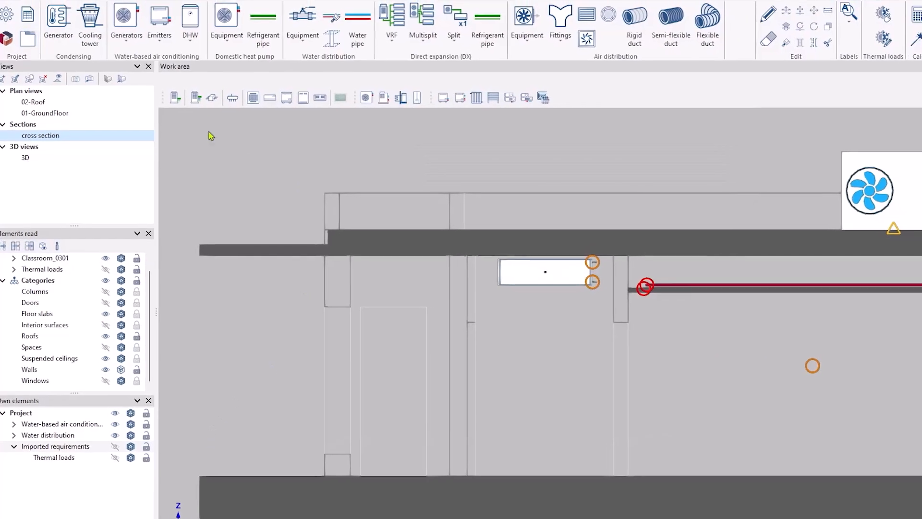
- Return to the ground floor plan and show the walls across the whole floor
left_click(61, 116)
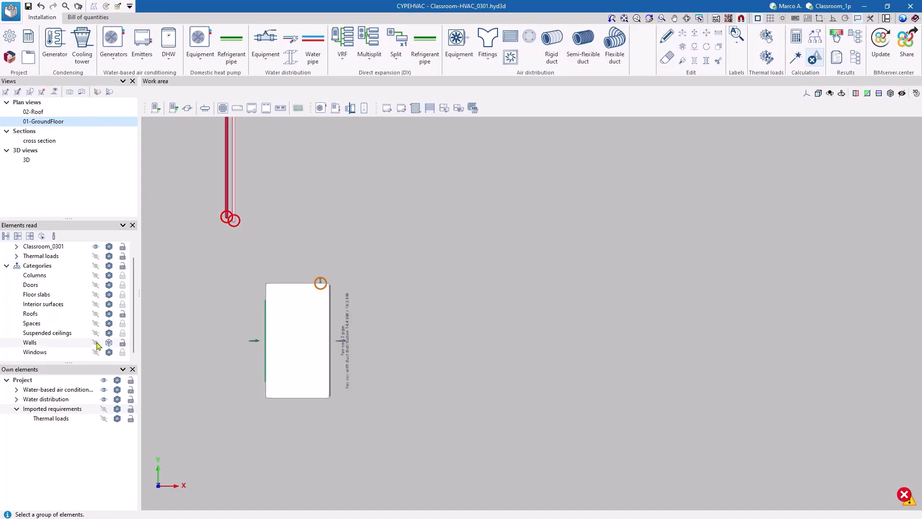
left_click(96, 342)
scroll(397, 345, "down", 5)
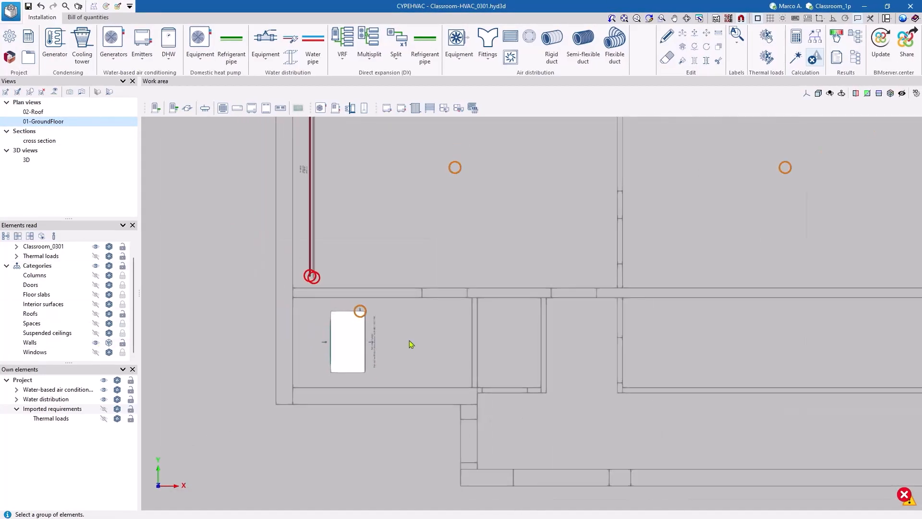
middle_click_drag(523, 345, 448, 342)
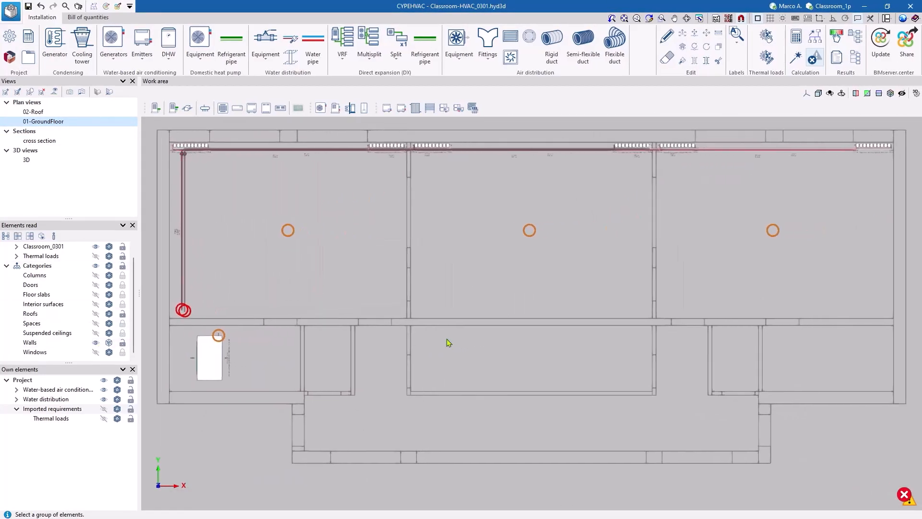
scroll(442, 333, "down", 1)
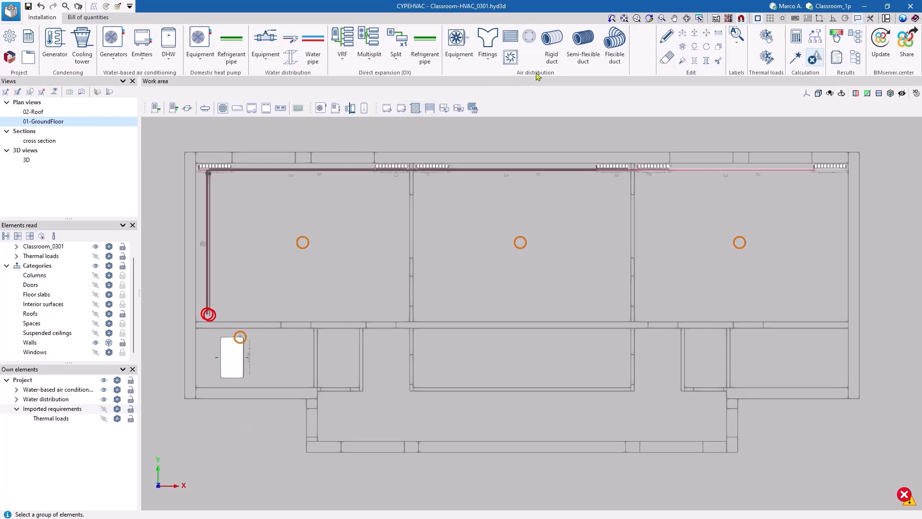
- Draw a 0.6 mm glass fibre rigid duct from the fan coil's supply outlet straight across to the small room at the far end
left_click(553, 45)
left_click(558, 255)
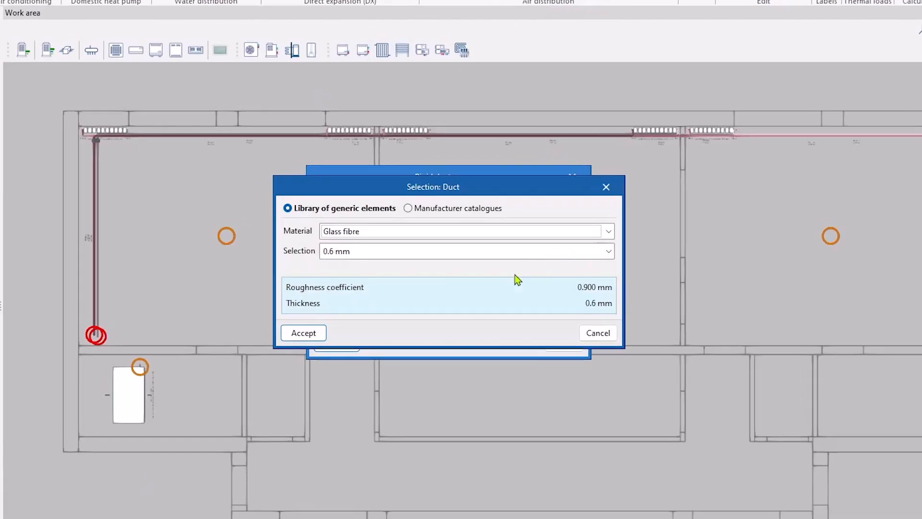
left_click(303, 335)
left_click(341, 349)
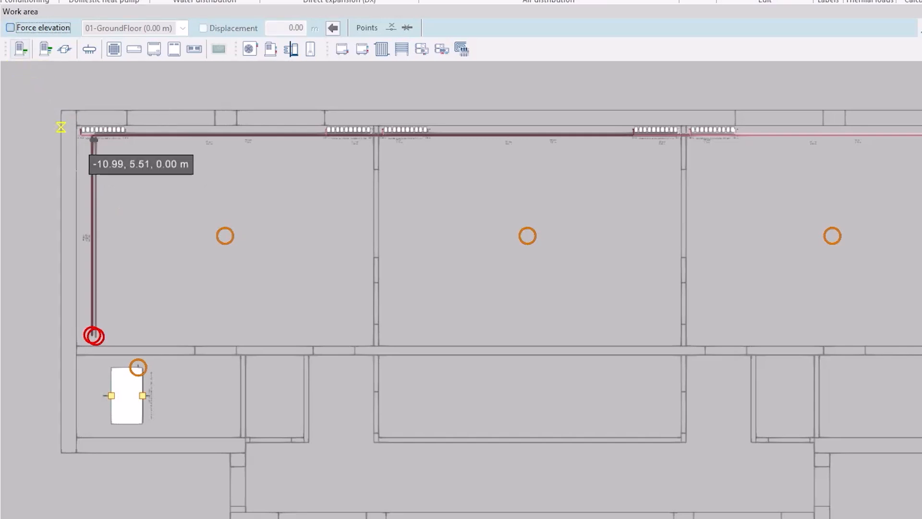
left_click(143, 396)
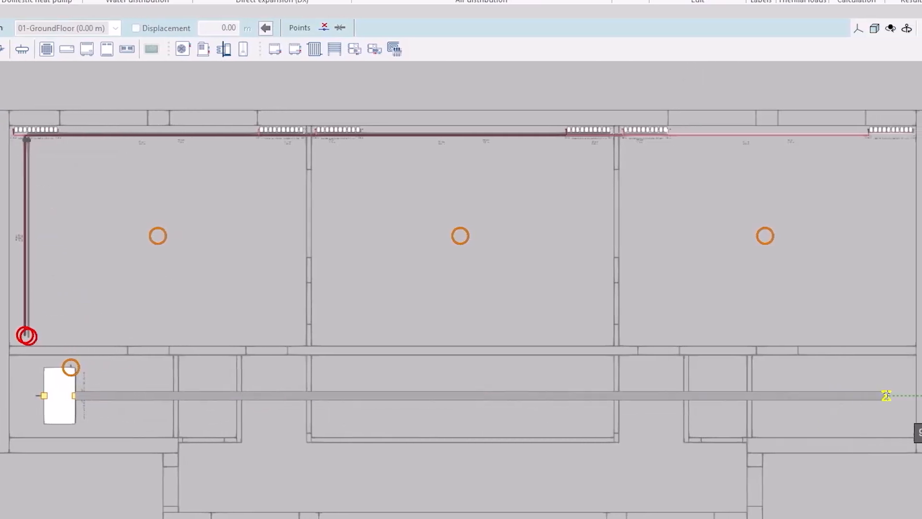
left_click(872, 395)
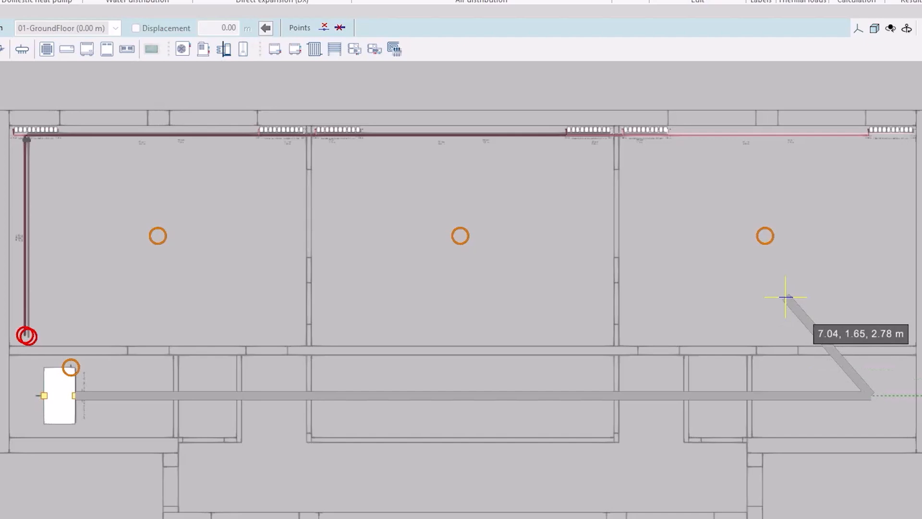
right_click(785, 297)
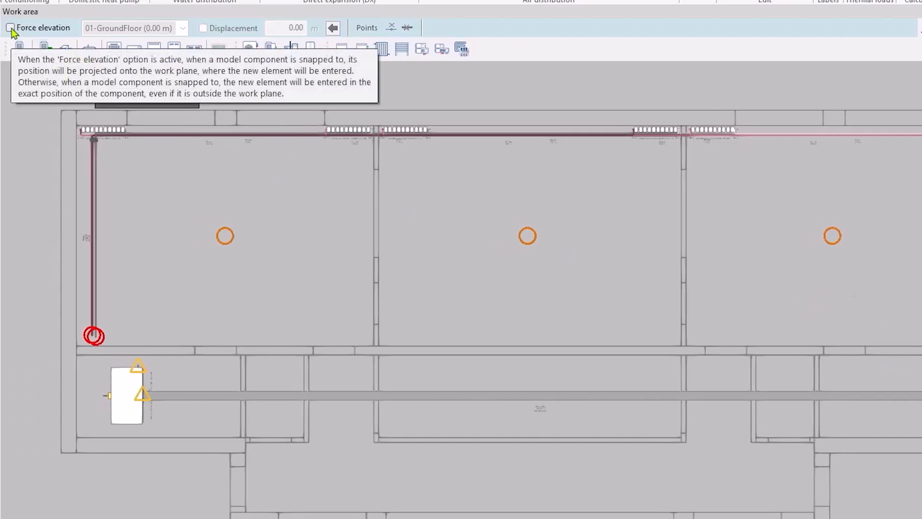
left_click(10, 28)
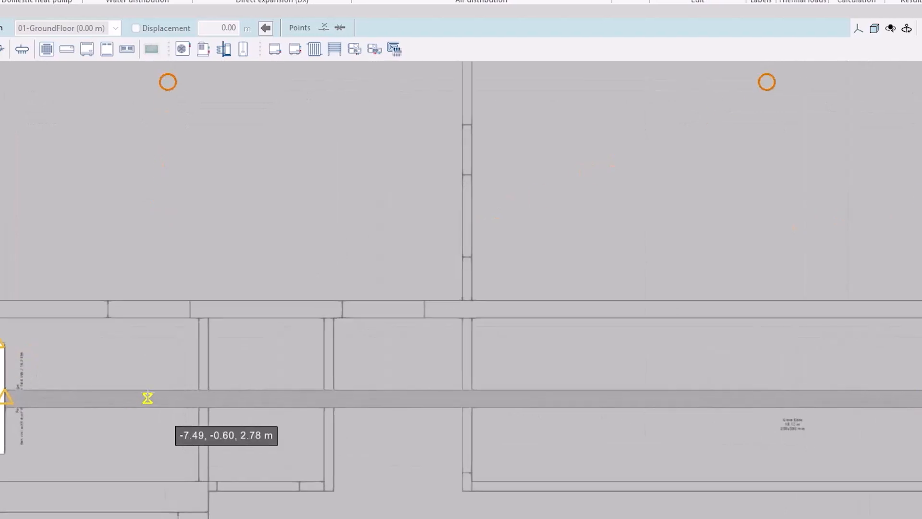
- Draw a branch duct about 1.28 m long from the main duct near the fan coil, straight through the wall into the first classroom
scroll(147, 397, "up", 1)
left_click(148, 398)
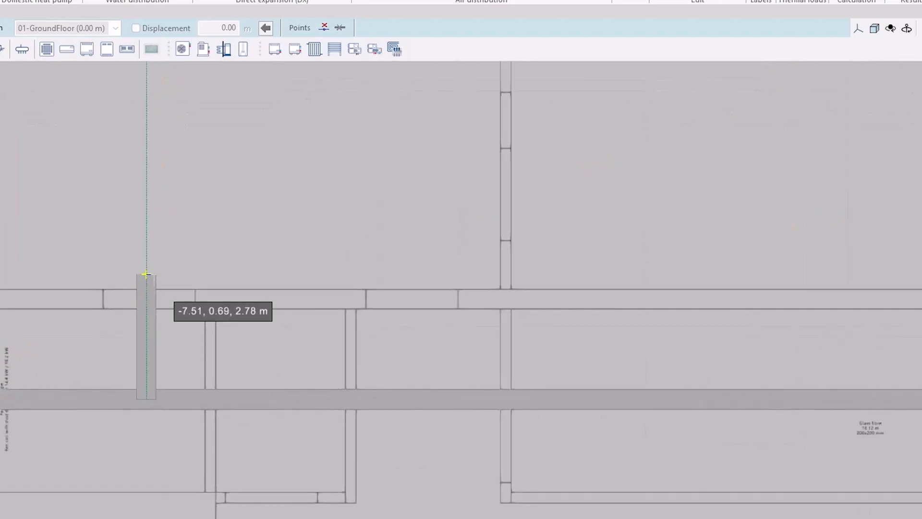
left_click(146, 274)
right_click(217, 251)
- Add a 0.40 m vertical duct dropping straight down from the classroom end of the branch
middle_click_drag(301, 340, 0, 238, "shift")
scroll(324, 422, "up", 3)
left_click(374, 331)
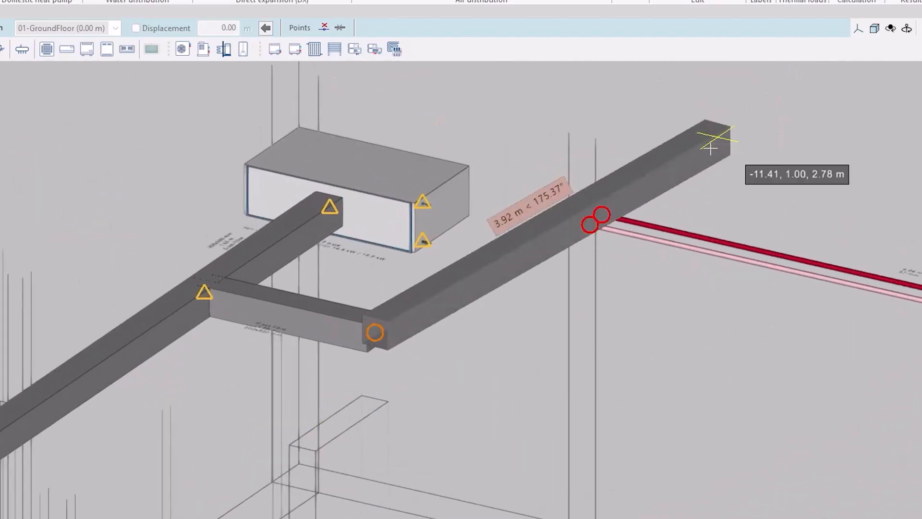
key("Tab")
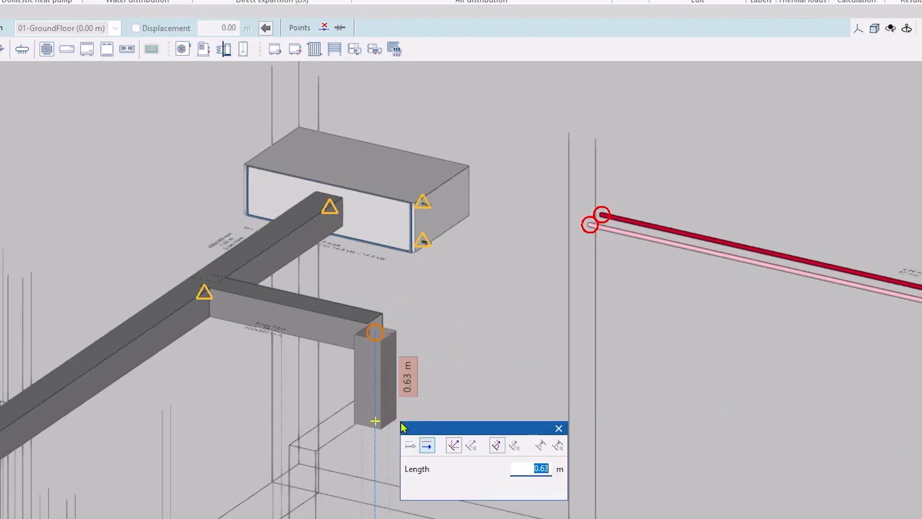
key("Return")
right_click(388, 469)
- Place an SG-300x150mm supply grille with a flow of 90 l/s on the open lower end of the vertical duct
mouse_move(388, 469)
middle_mouse_down("shift")
mouse_move(399, 432)
mouse_move(377, 317)
middle_mouse_up("shift")
scroll(376, 317, "up", 5)
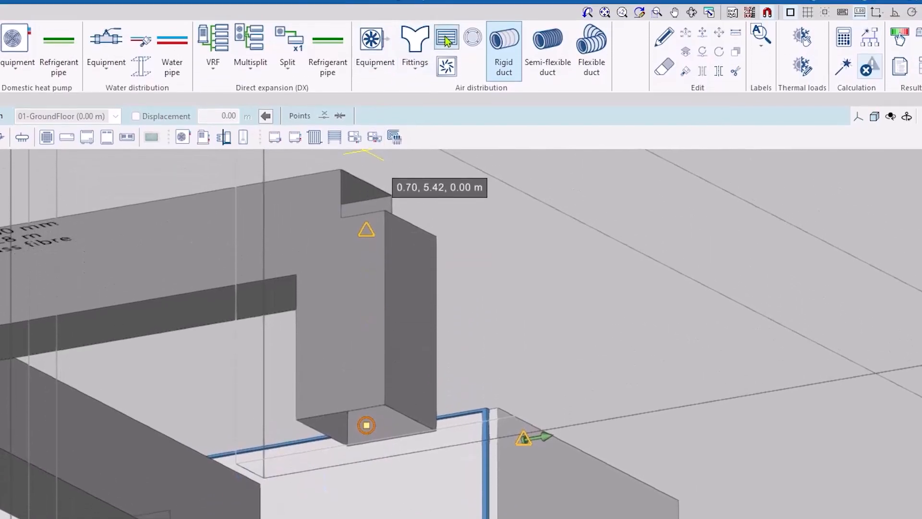
left_click(447, 44)
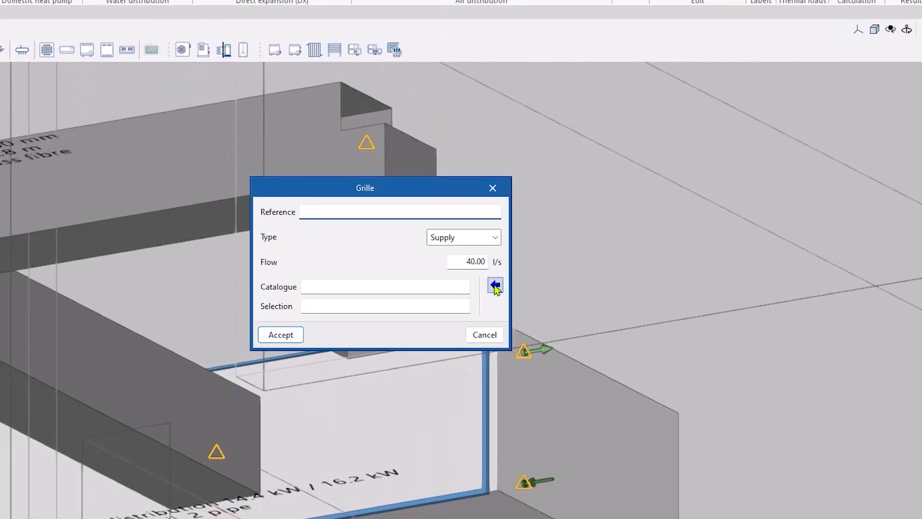
left_click(495, 361)
left_click(541, 302)
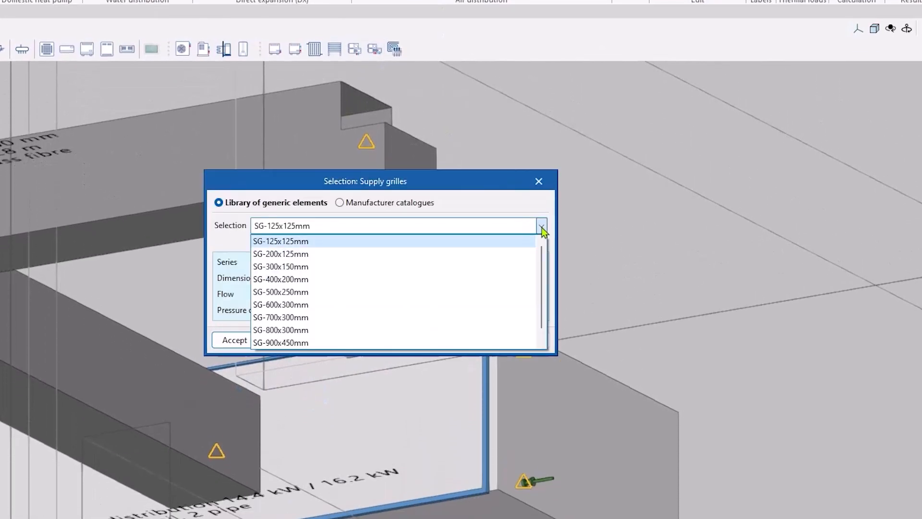
left_click(304, 266)
left_click(238, 340)
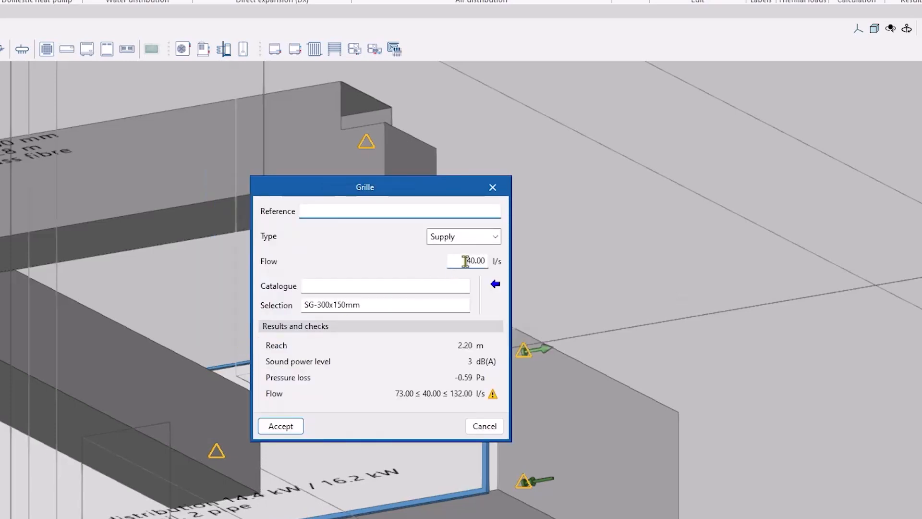
left_click(282, 426)
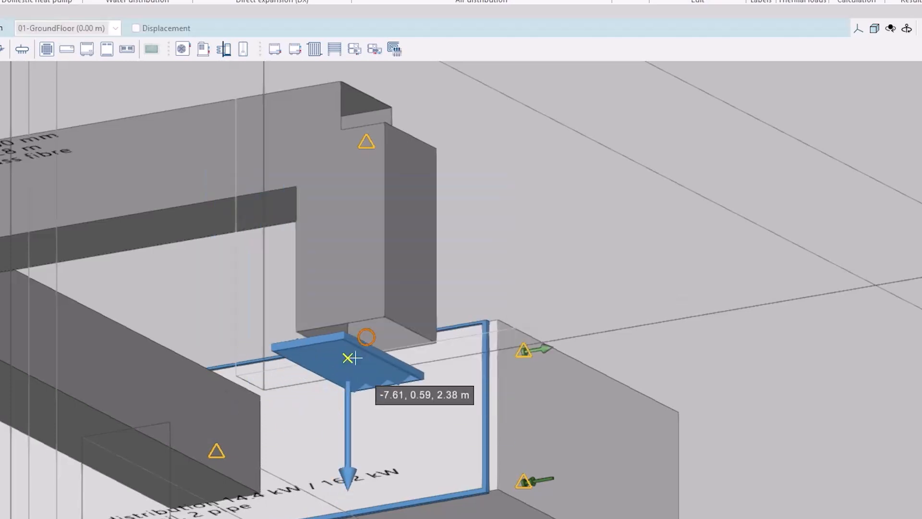
left_click(366, 337)
key("Escape")
key("Escape")
- In the ground floor plan, copy the branch duct with its vertical drop and grille to about 2.55 m further along the main duct
scroll(500, 263, "down", 4)
middle_click_drag(529, 180, 509, 226)
scroll(513, 207, "down", 8)
middle_click_drag(525, 175, 489, 264)
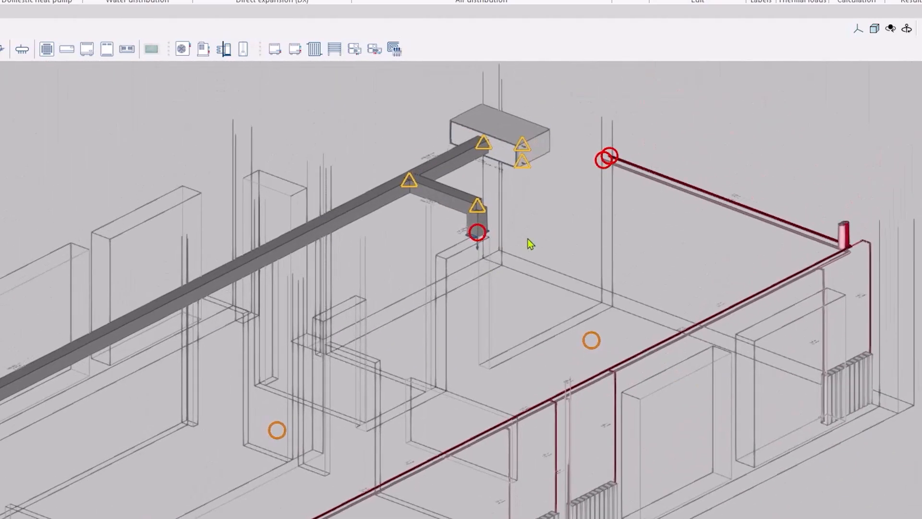
left_click(459, 199)
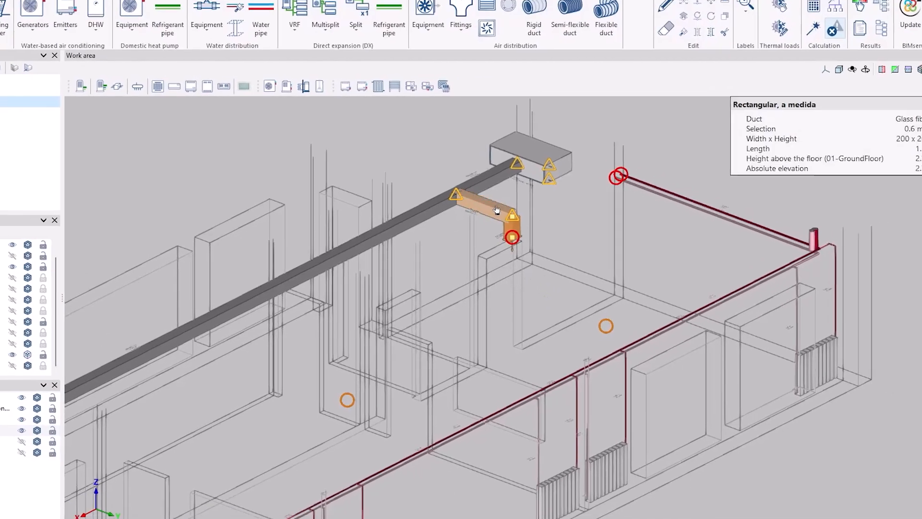
left_click(724, 17)
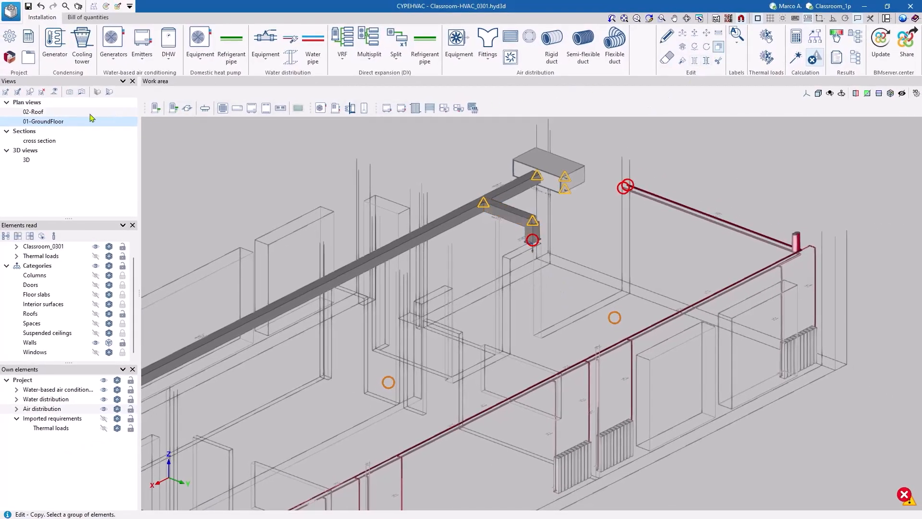
left_click(109, 92)
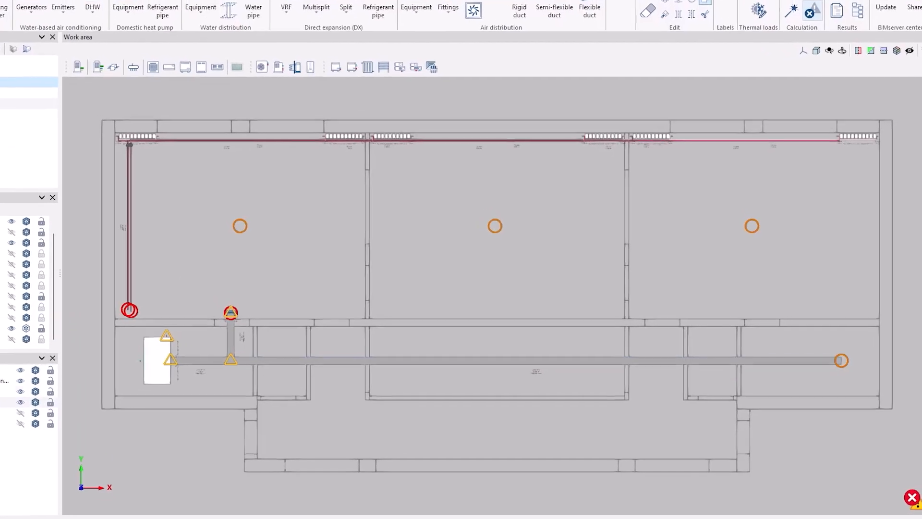
left_click_drag(322, 303, 287, 330)
left_click_drag(172, 301, 160, 317)
right_click(168, 331)
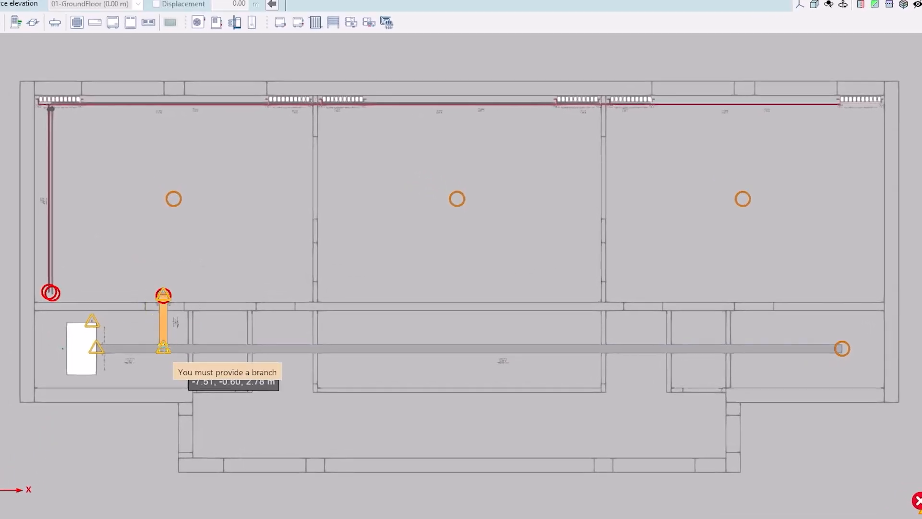
left_click(179, 351)
key("Return")
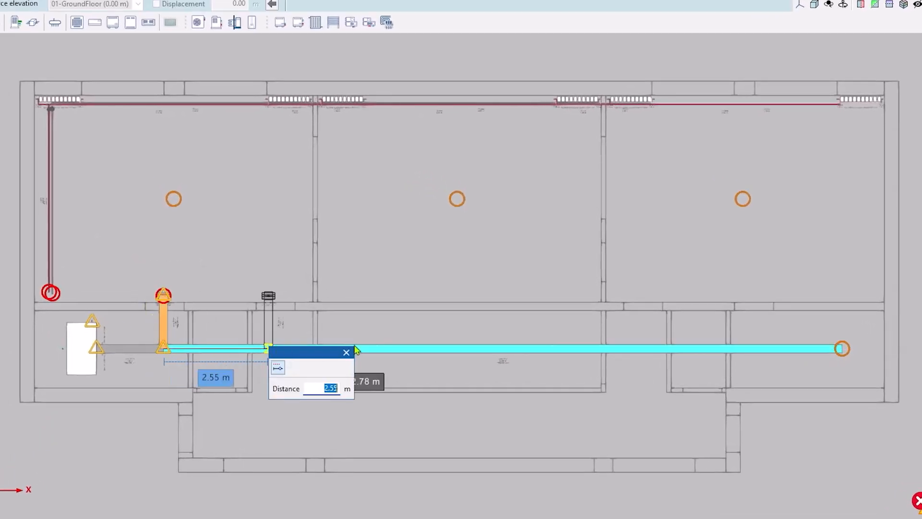
key("Return")
- Place four more copies of the branch with its grille along the main duct, the last one at the duct's far end
key("Return")
key("Return")
key("Return")
key("Return")
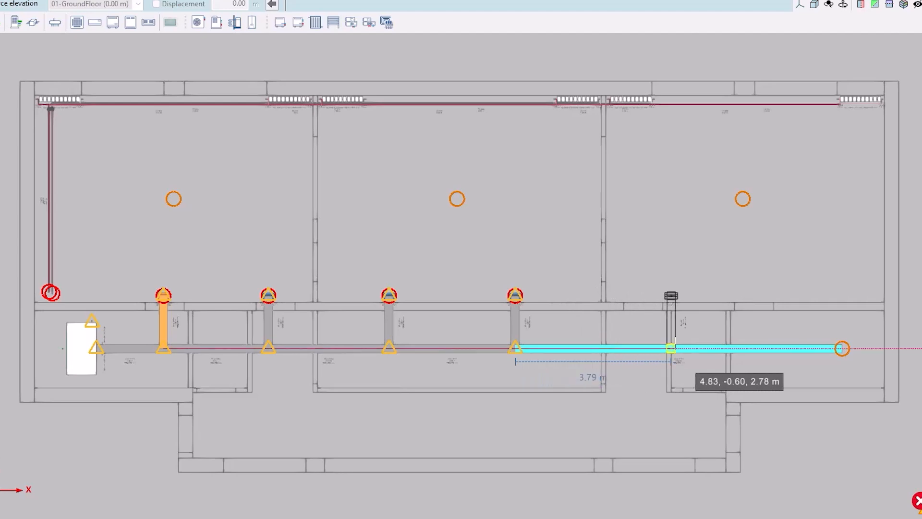
key("Return")
key("Return")
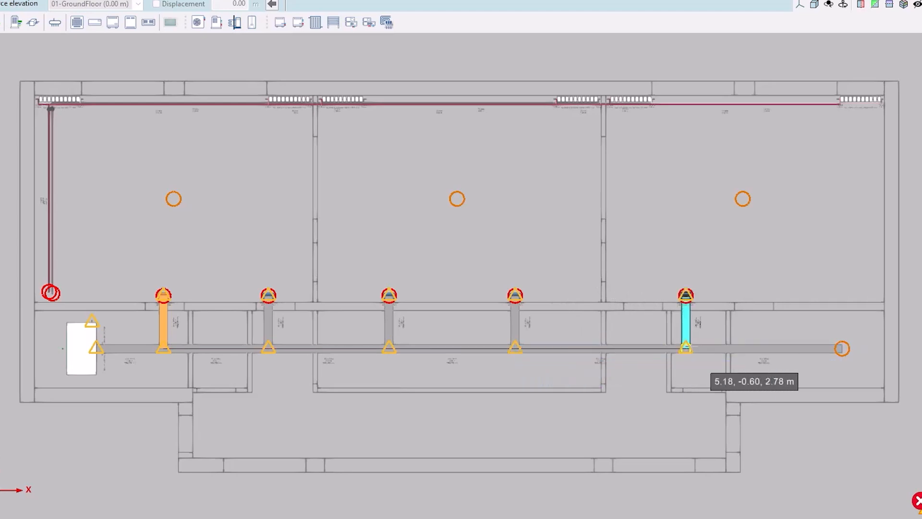
left_click(841, 349)
right_click(841, 348)
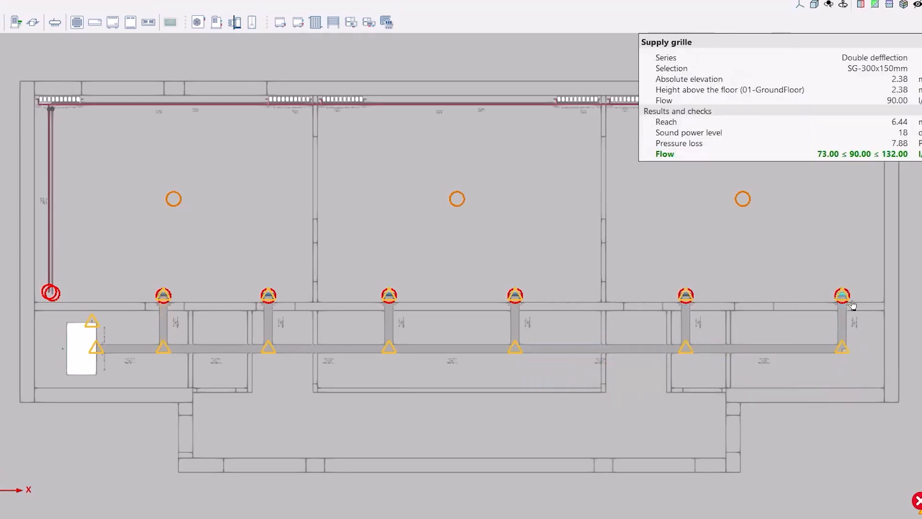
- Examine the flow and check results of the supply grille on the branch farthest from the fan coil
scroll(852, 294, "up", 6)
scroll(853, 298, "up", 3)
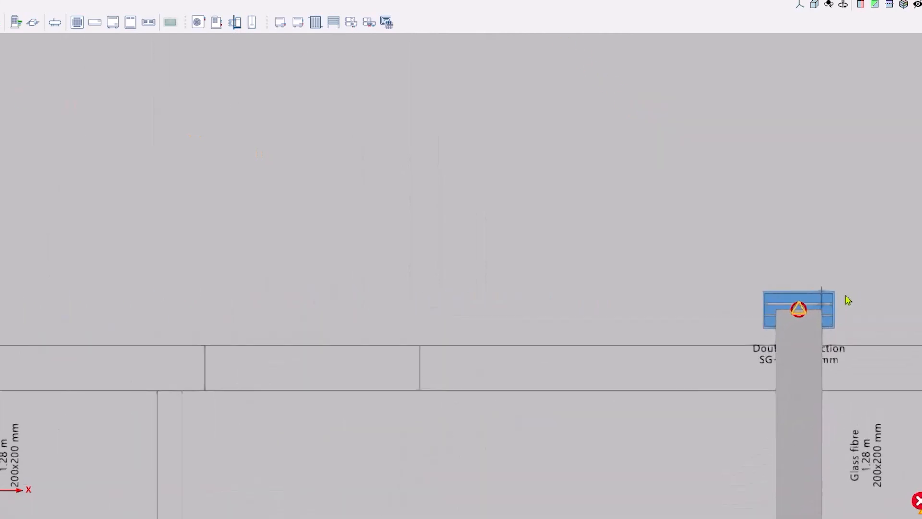
left_click(815, 304)
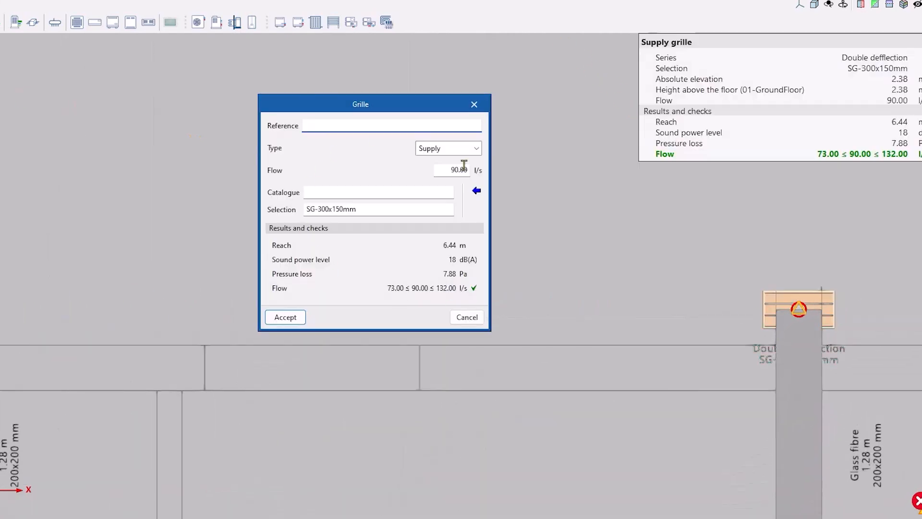
left_click(474, 106)
scroll(471, 226, "down", 5)
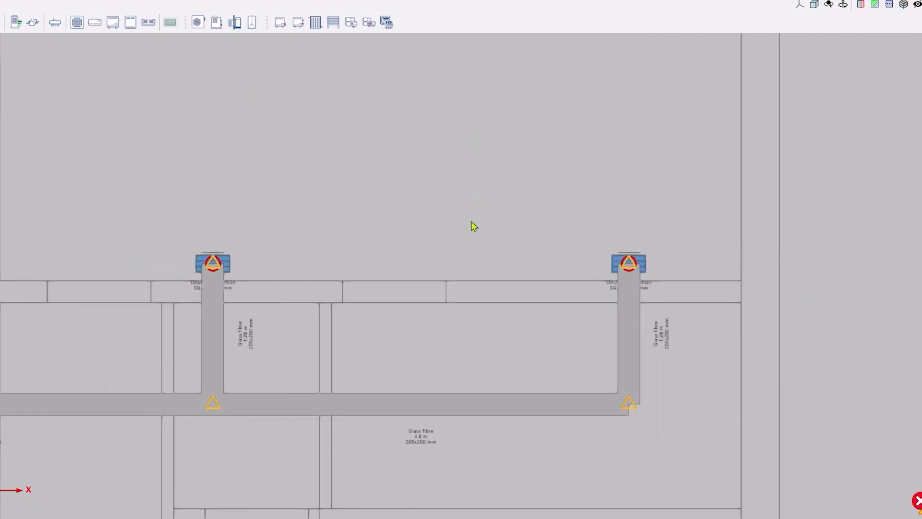
middle_click_drag(343, 214, 363, 230)
scroll(638, 286, "down", 5)
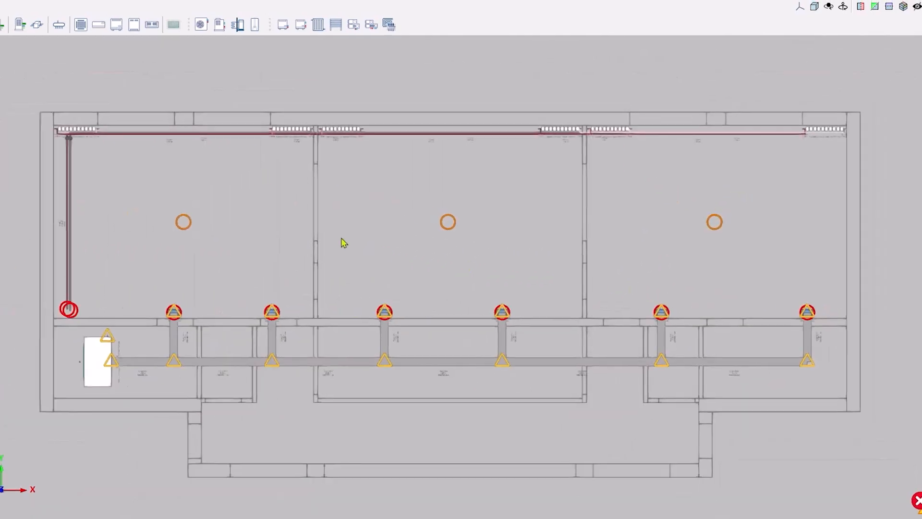
- Inspect the finished duct branches and the fan coil in the 3D view and in the cross section
left_click(26, 159)
mouse_move(745, 397)
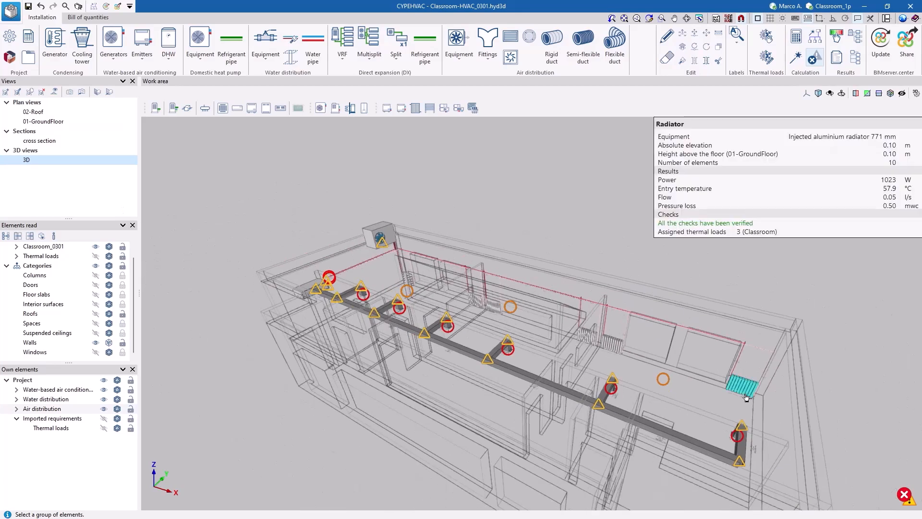
middle_click_drag(745, 395, 473, 389, "shift")
scroll(698, 281, "up", 6)
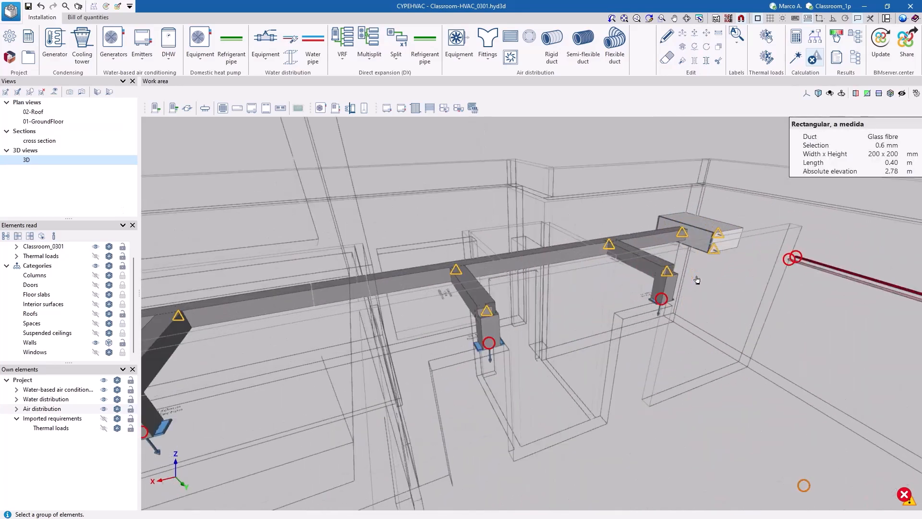
left_click(64, 141)
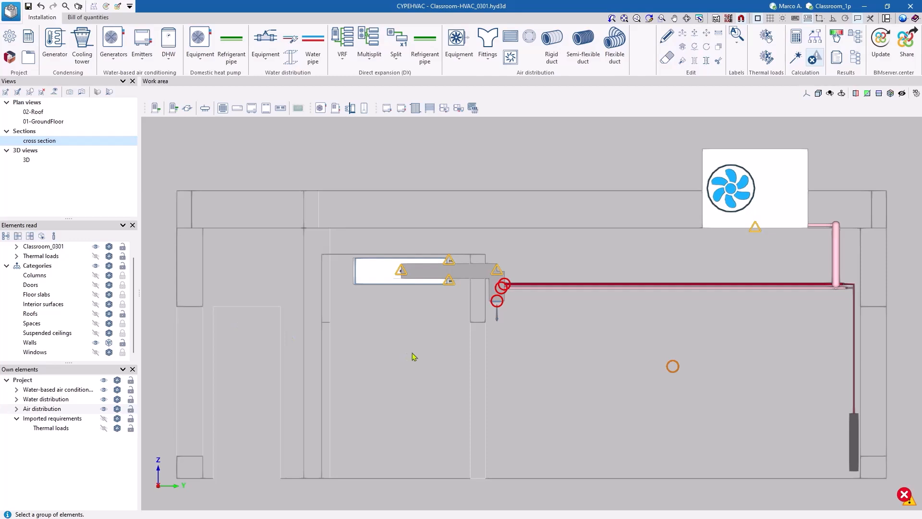
left_click(16, 399)
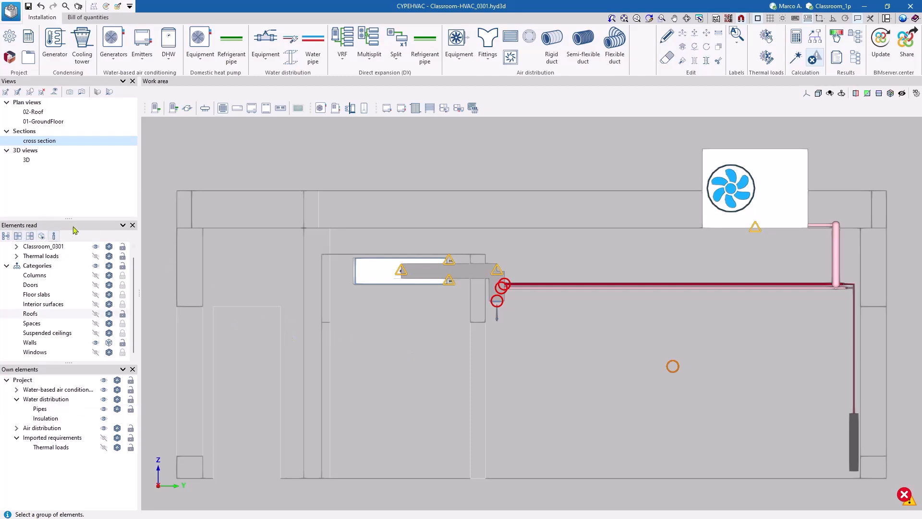
- In the 3D view, draw 16 mm PE-X water pipes from the fan coil's two water connections to the open ends of the supply and return pipes
left_click(88, 162)
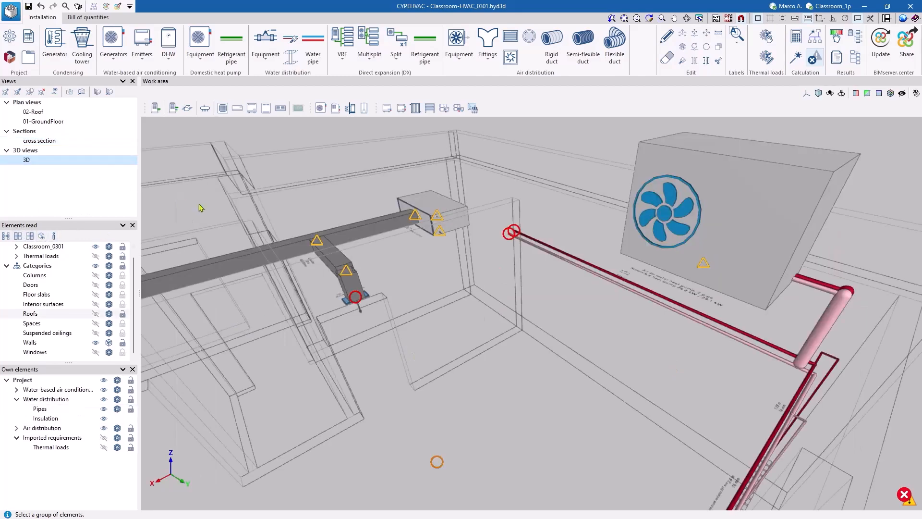
scroll(483, 194, "up", 5)
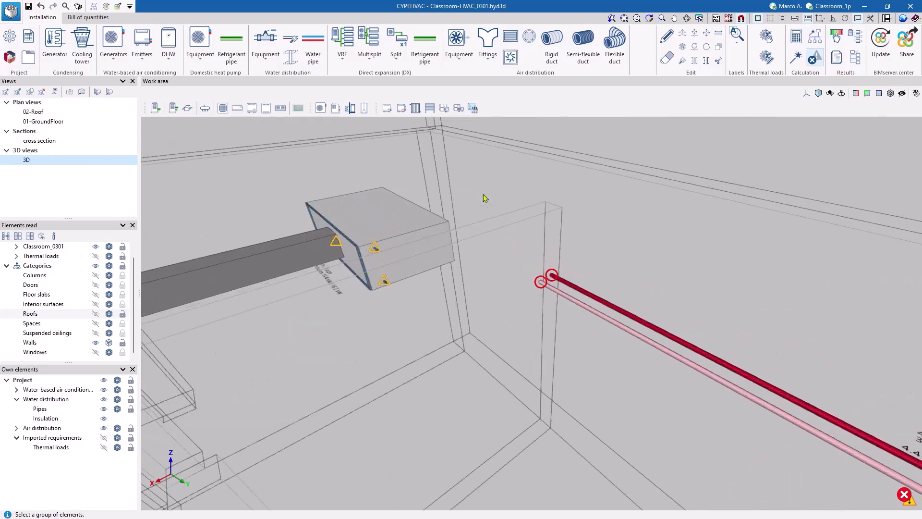
scroll(483, 194, "up", 3)
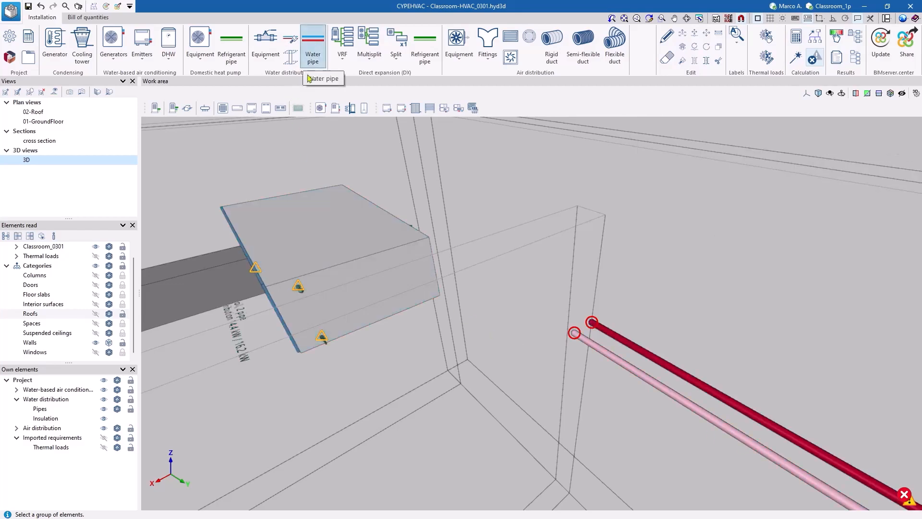
scroll(322, 330, "up", 3)
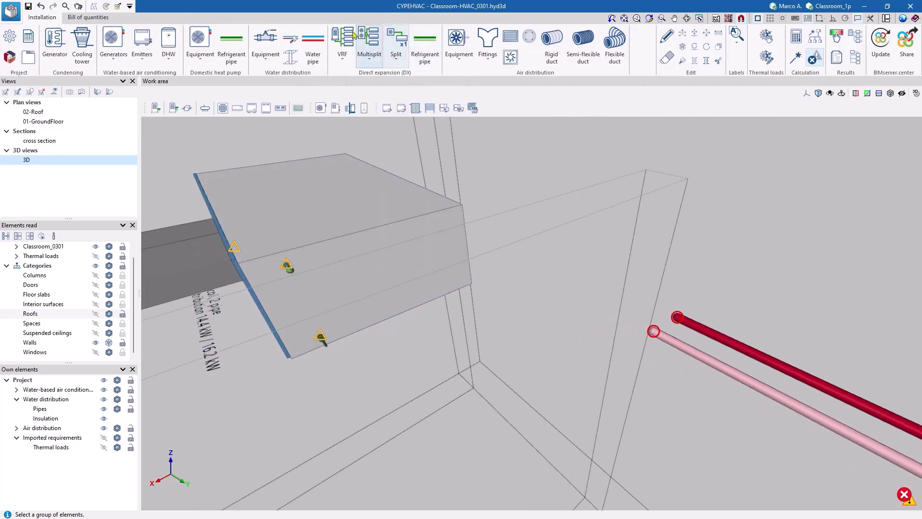
left_click(317, 48)
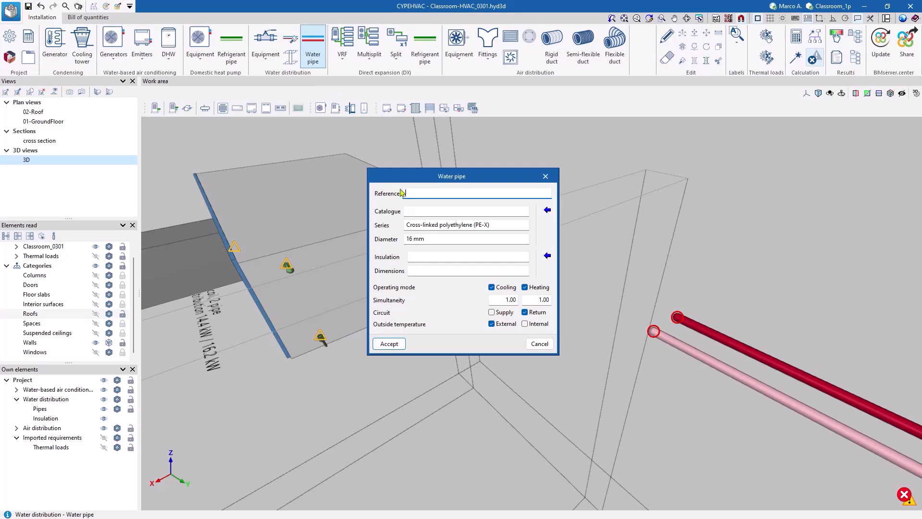
left_click(390, 344)
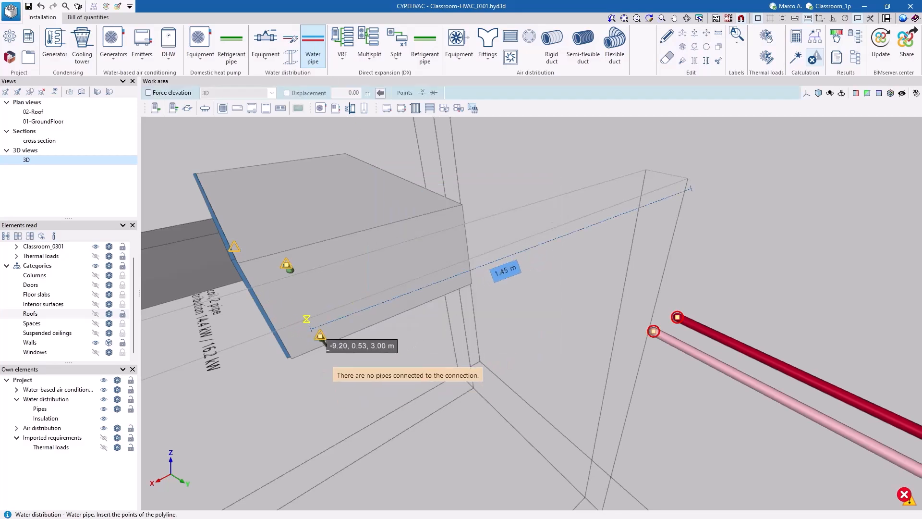
left_click(320, 336)
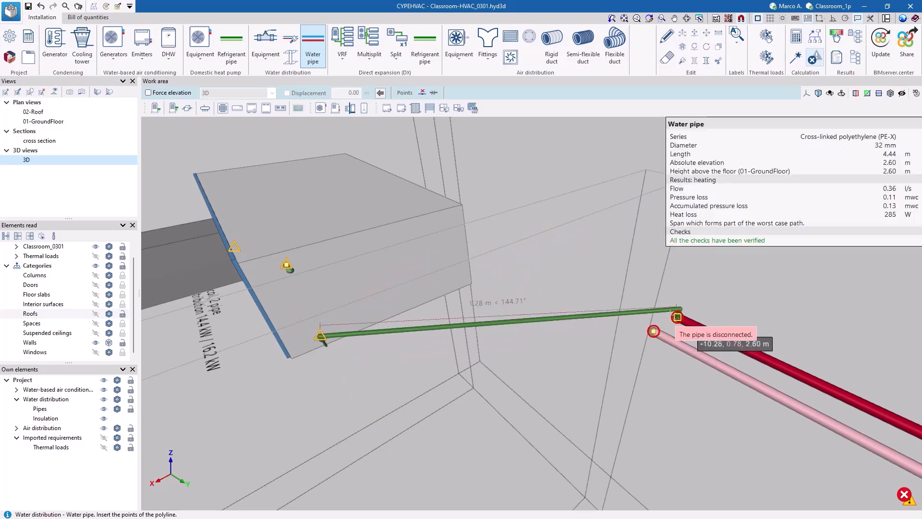
left_click(677, 317)
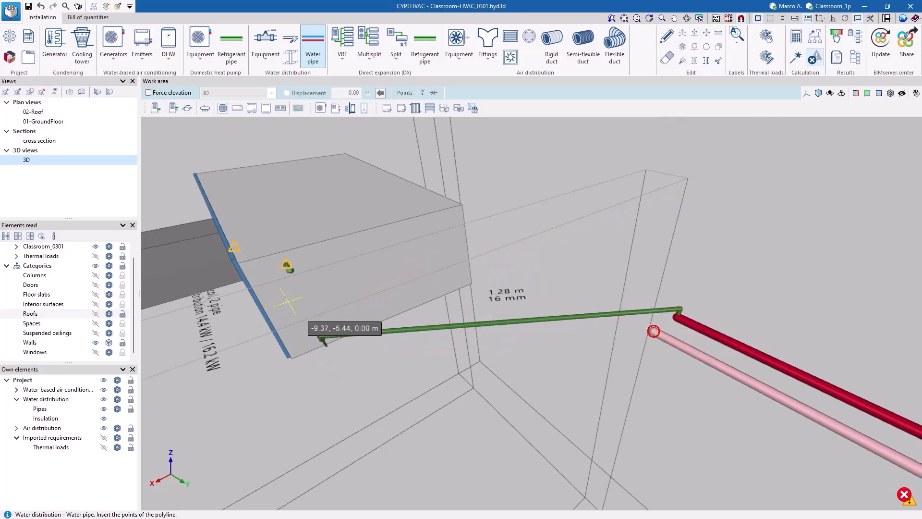
left_click(287, 265)
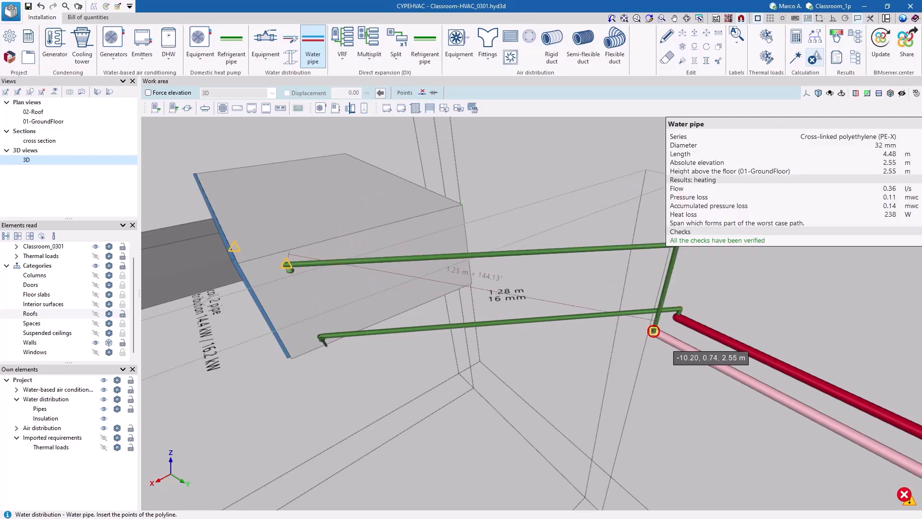
left_click(653, 331)
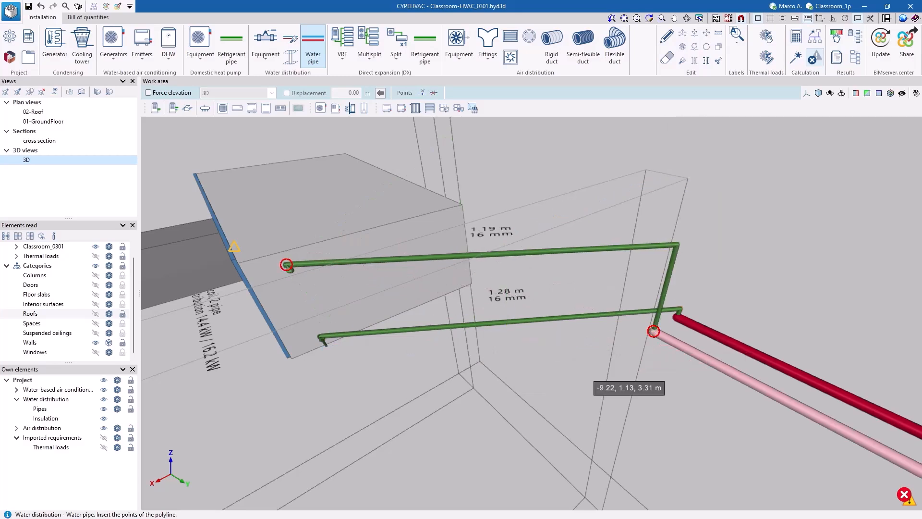
- Finish the water pipes, hide the pipe insulation and run the automatic design of the installation
scroll(579, 366, "down", 3)
mouse_move(570, 426)
middle_mouse_down("shift")
mouse_move(580, 376)
mouse_move(590, 405)
middle_mouse_up("shift")
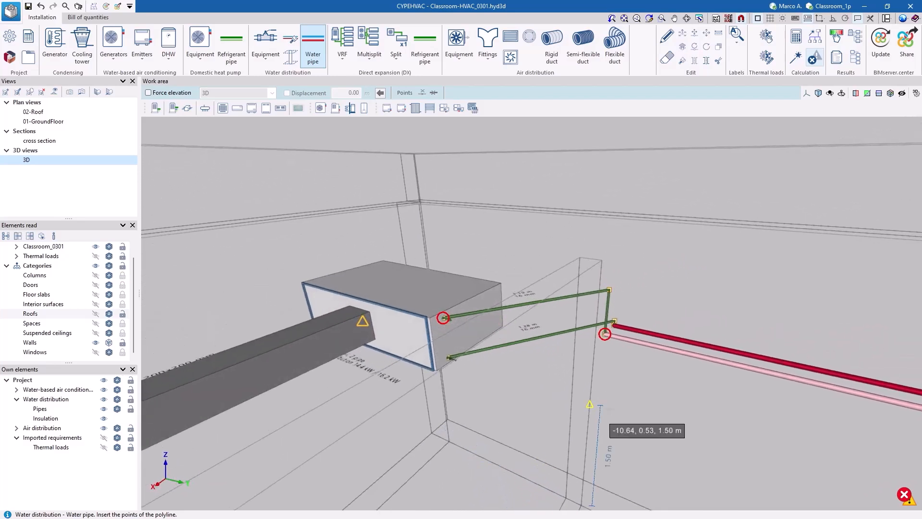
scroll(589, 405, "down", 1)
scroll(472, 359, "down", 5)
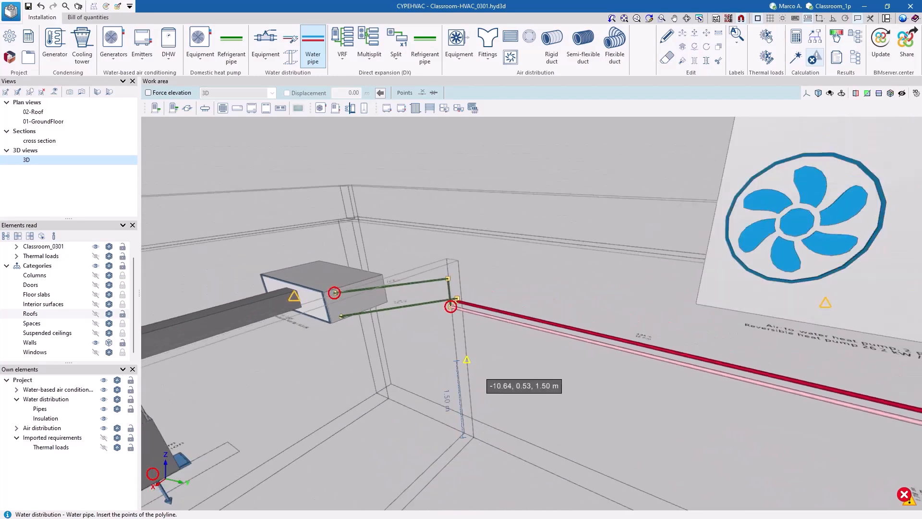
middle_click_drag(469, 359, 473, 347)
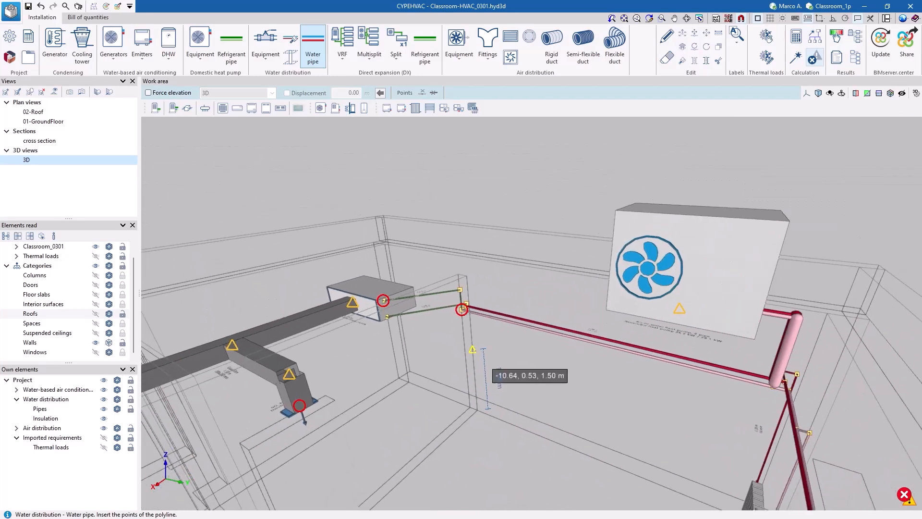
left_click(103, 418)
right_click(497, 199)
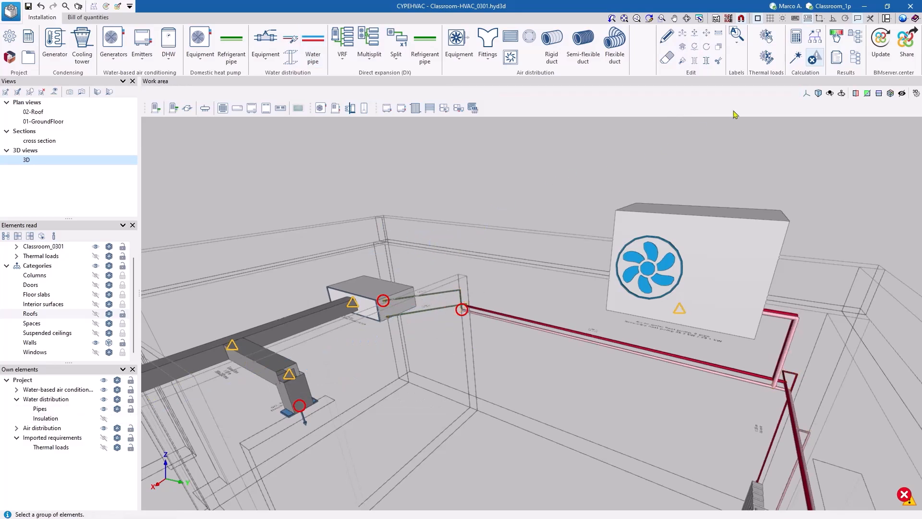
left_click(797, 59)
left_click(348, 287)
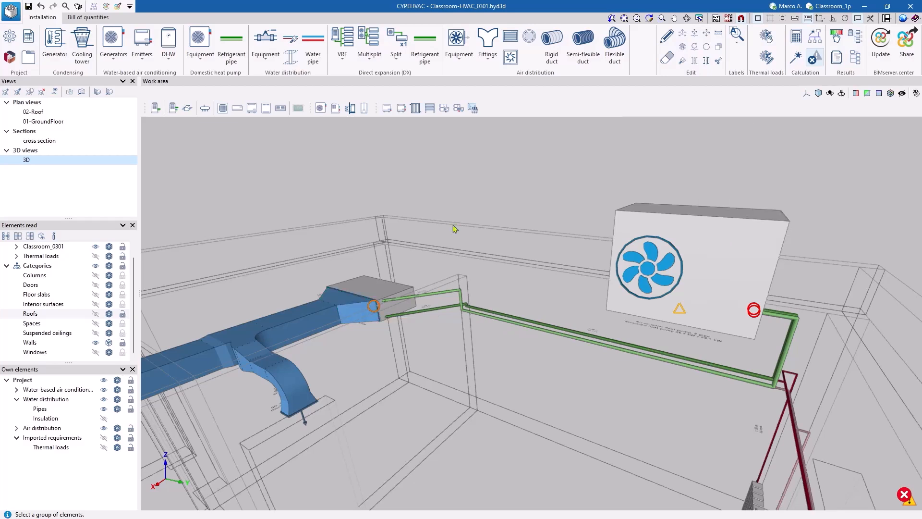
- Enable cooling on the rooftop air-to-water heat pump and rerun the design of the installation
mouse_move(694, 259)
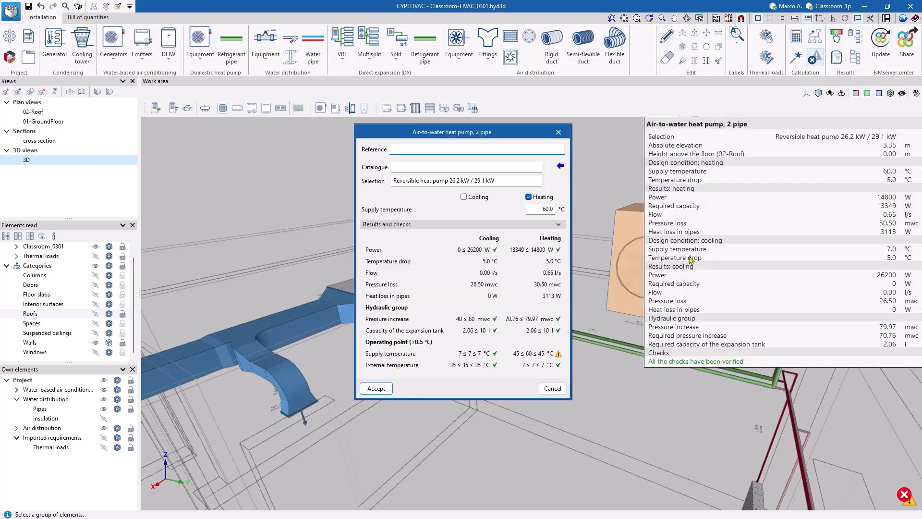
left_click(463, 197)
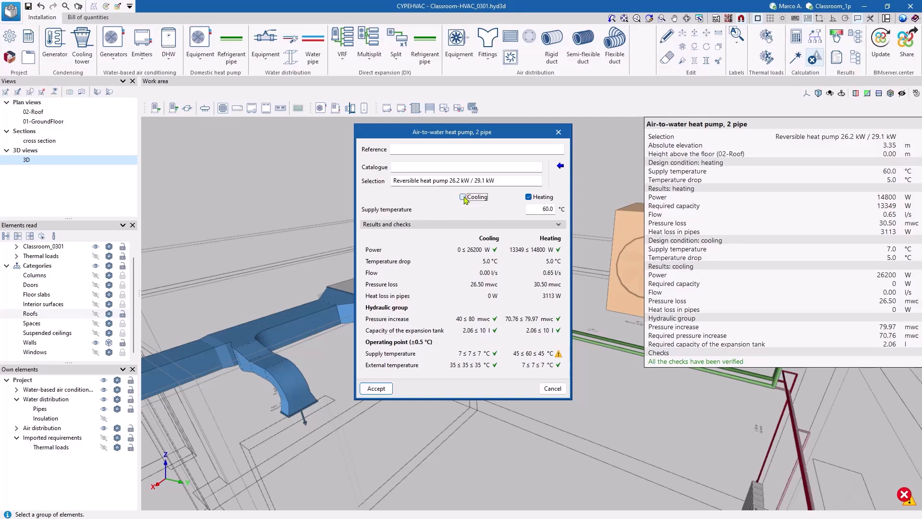
left_click(375, 388)
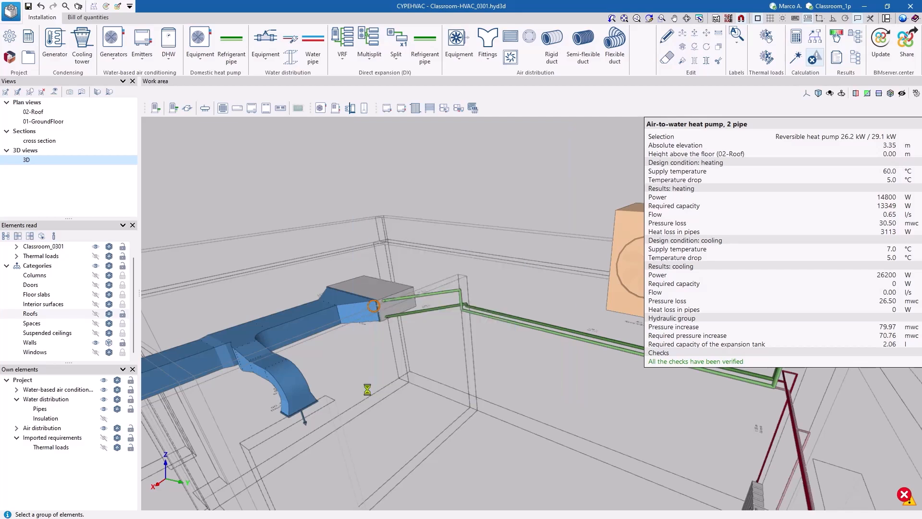
left_click(797, 59)
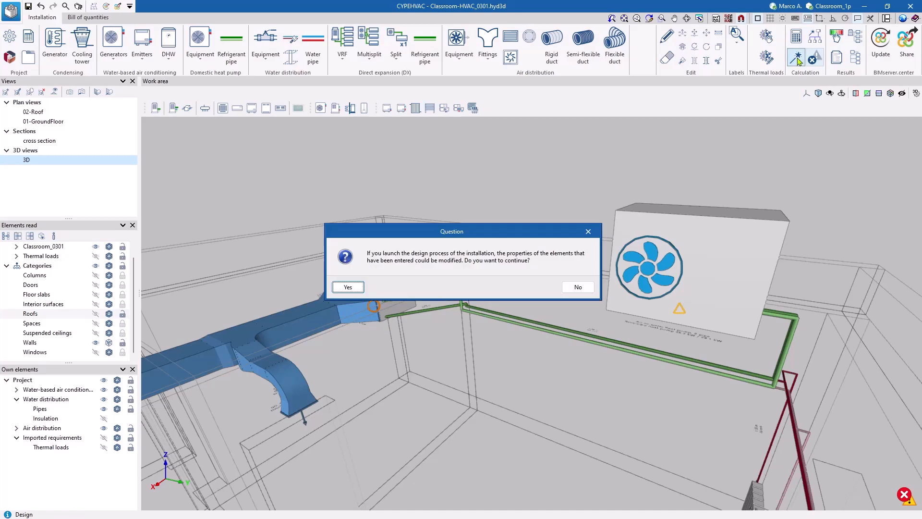
left_click(348, 287)
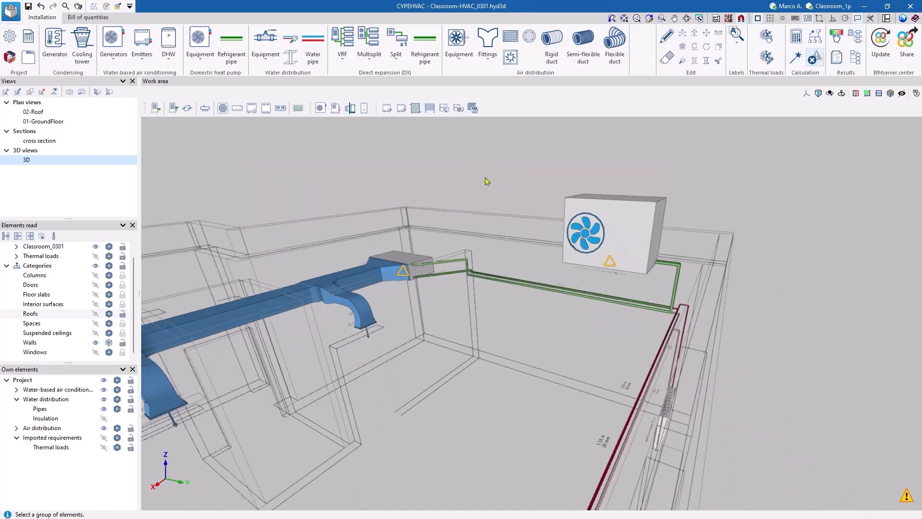
- Inspect the designed water pipes and the duct run from the fan coil to the last branch in the 3D view
mouse_move(640, 364)
middle_click_drag(640, 364, 683, 362)
scroll(716, 350, "up", 4)
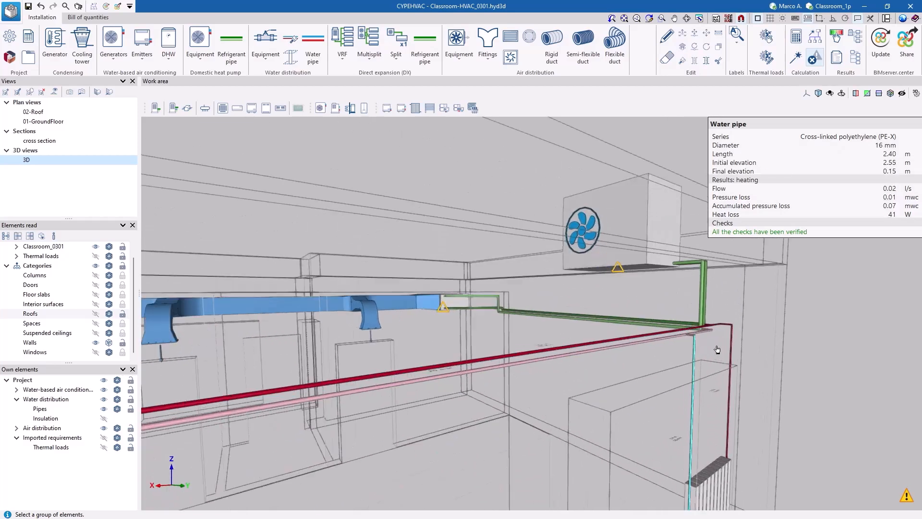
middle_click_drag(513, 345, 780, 398)
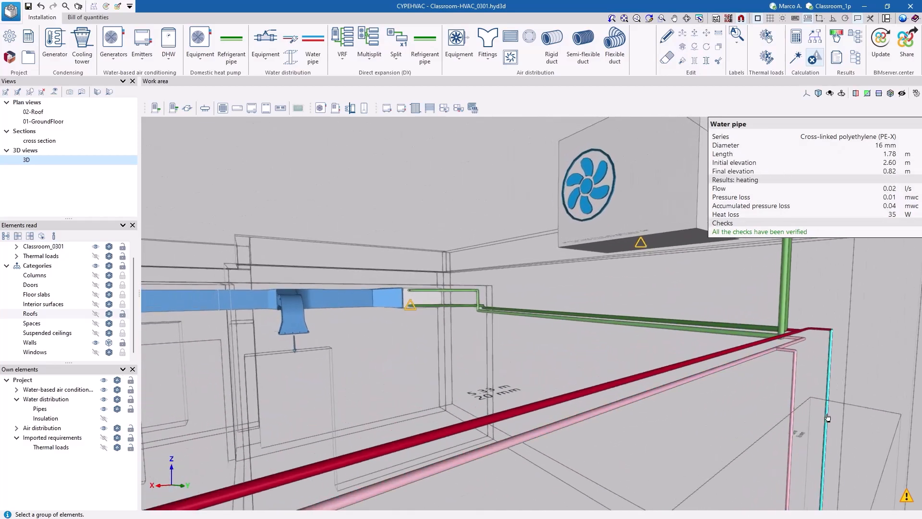
mouse_move(550, 316)
middle_click_drag(550, 316, 502, 311)
scroll(503, 307, "down", 5)
middle_click_drag(345, 338, 567, 264)
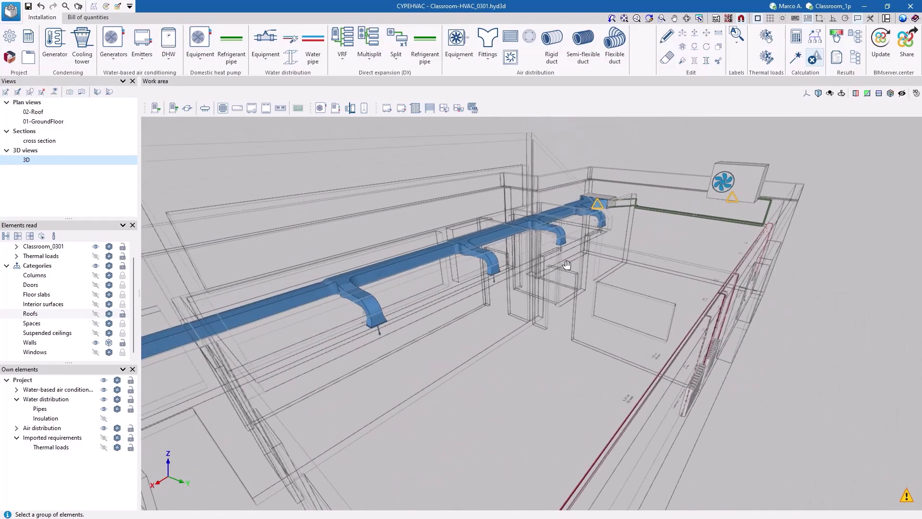
scroll(501, 289, "down", 4)
middle_click_drag(264, 443, 460, 415, "shift")
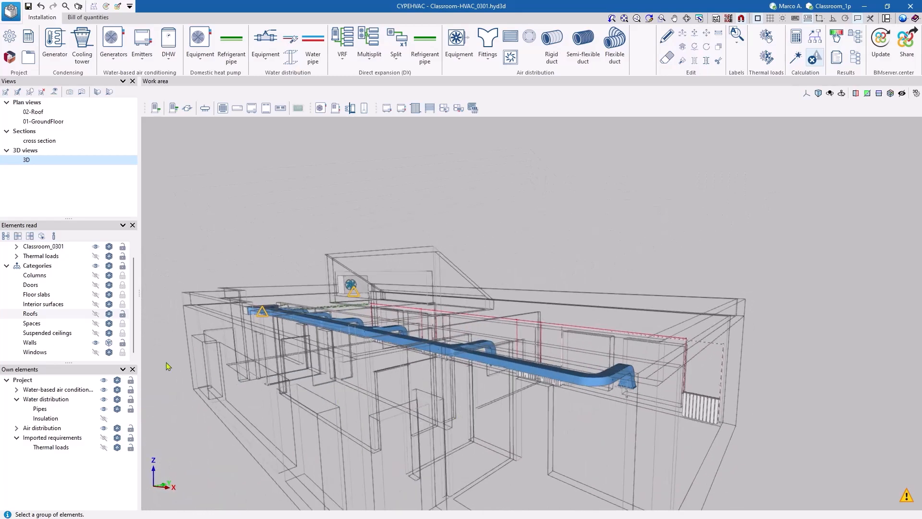
- Hide the walls and examine the sizes, air flow and pressure losses of the duct branches and main duct spans
left_click(95, 342)
scroll(545, 408, "up", 3)
middle_click_drag(597, 354, 548, 300, "shift")
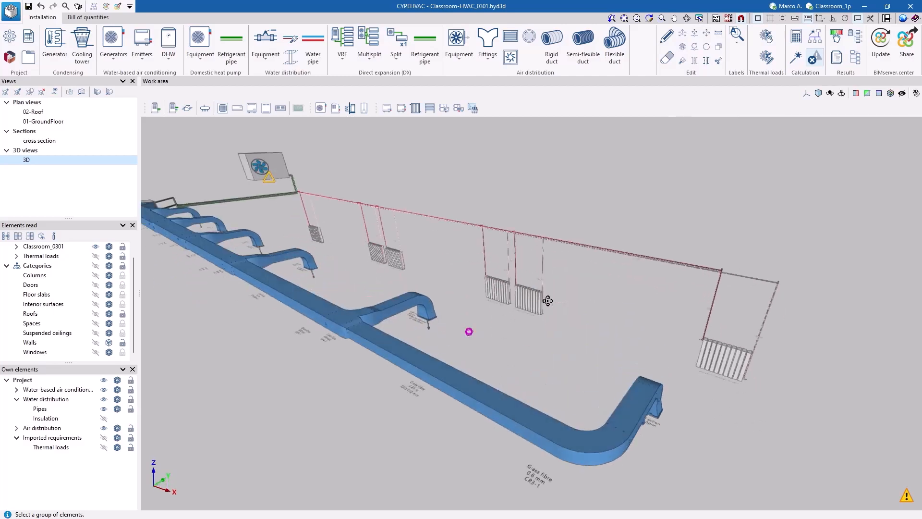
scroll(548, 301, "up", 3)
scroll(346, 283, "up", 5)
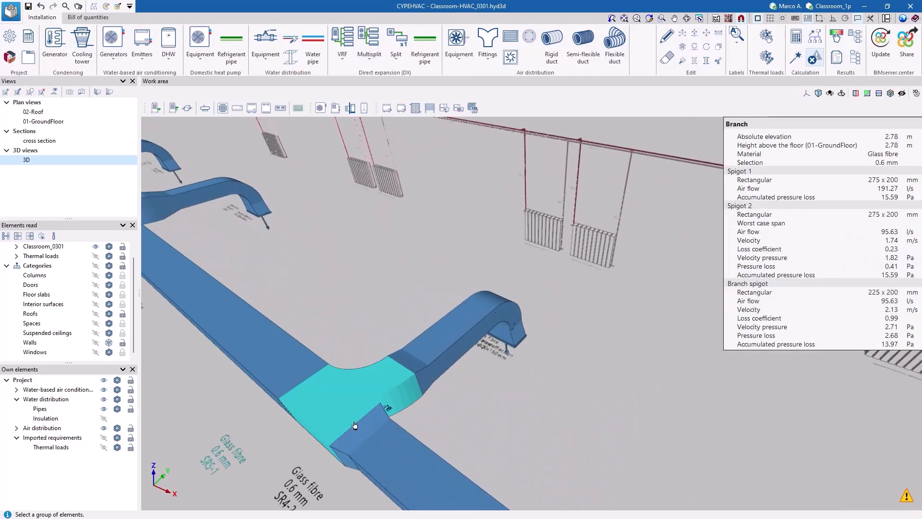
scroll(355, 425, "down", 3)
scroll(503, 313, "down", 3)
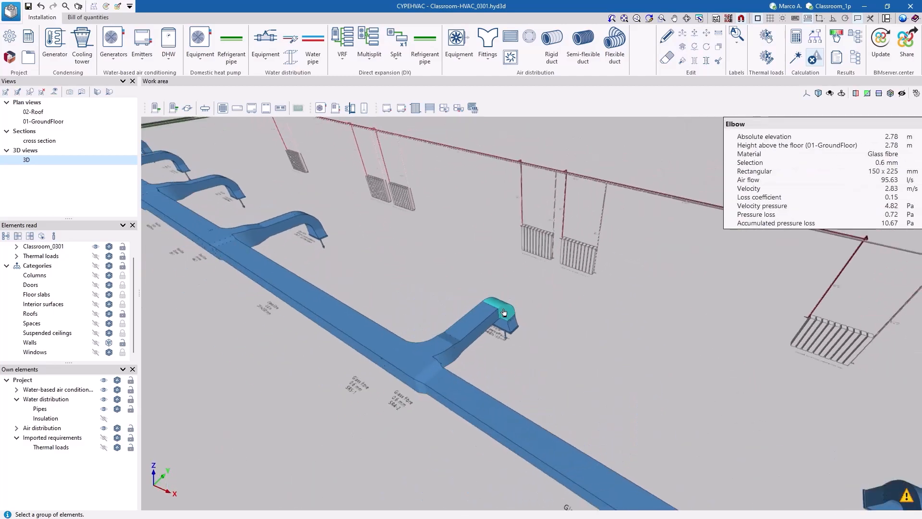
scroll(503, 312, "down", 3)
scroll(382, 311, "up", 1)
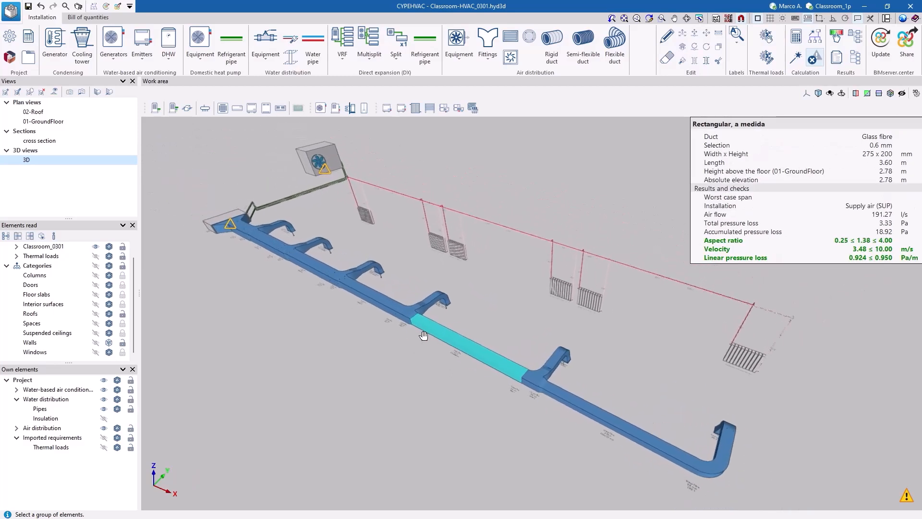
- Show the imported requirements and check each classroom's installed heating and cooling capacity against its thermal loads
left_click(103, 437)
middle_click_drag(276, 416, 291, 424)
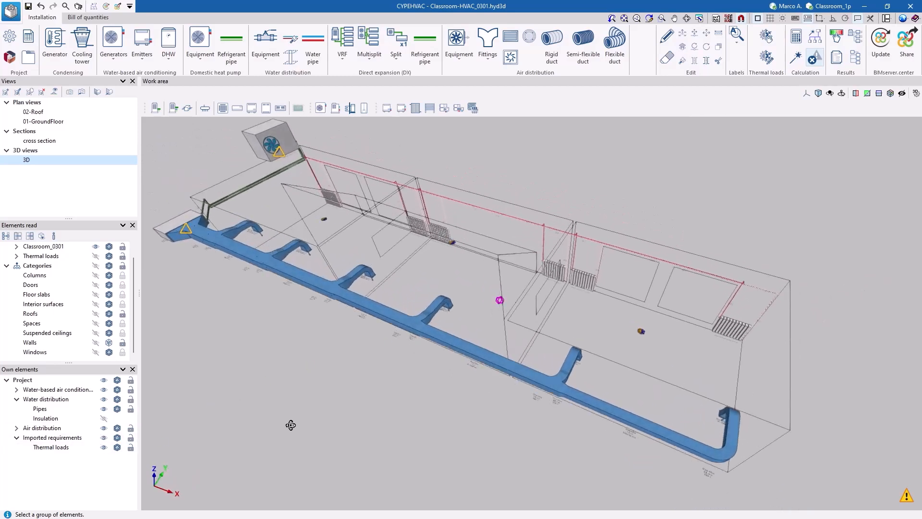
mouse_move(639, 333)
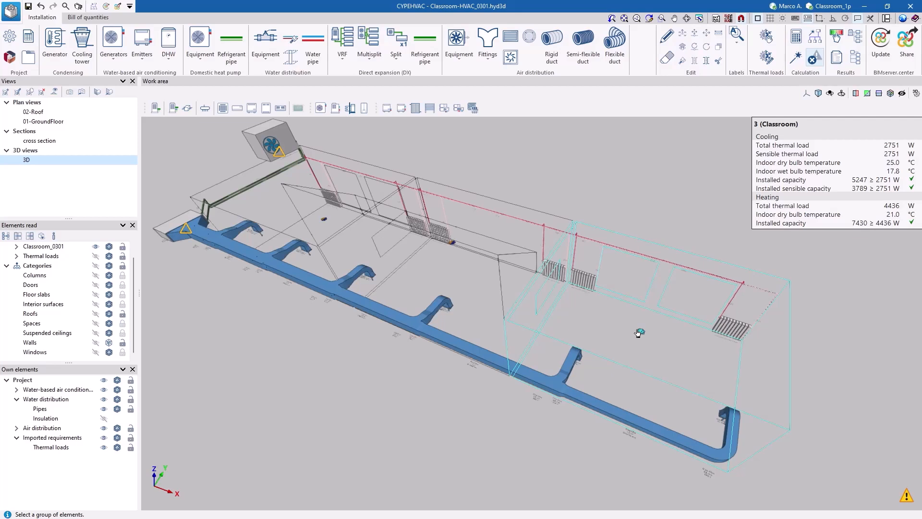
mouse_move(526, 258)
mouse_move(366, 165)
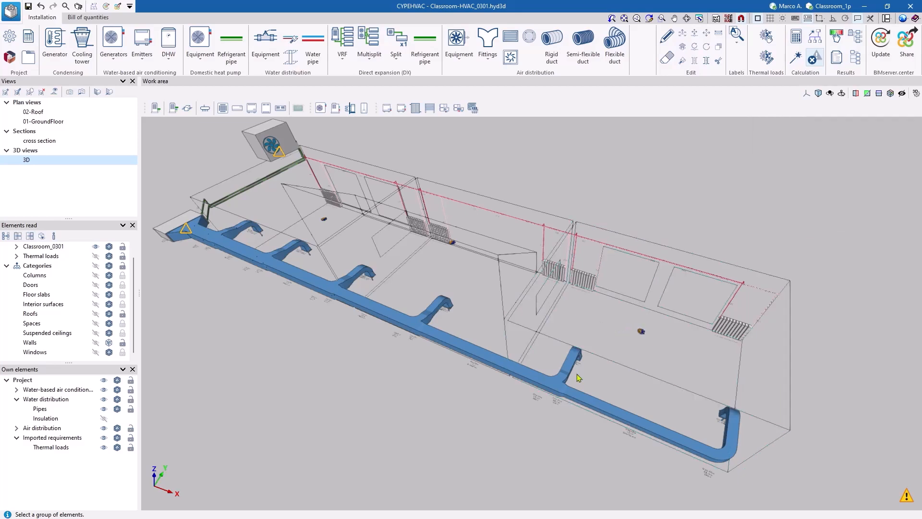
- Examine the fan coil's assigned thermal loads and its operating-point checks without changing anything
middle_click_drag(350, 406, 563, 375)
scroll(559, 368, "up", 3)
scroll(578, 350, "down", 5)
mouse_move(488, 356)
middle_mouse_down("shift")
mouse_move(556, 345)
mouse_move(550, 368)
middle_mouse_up("shift")
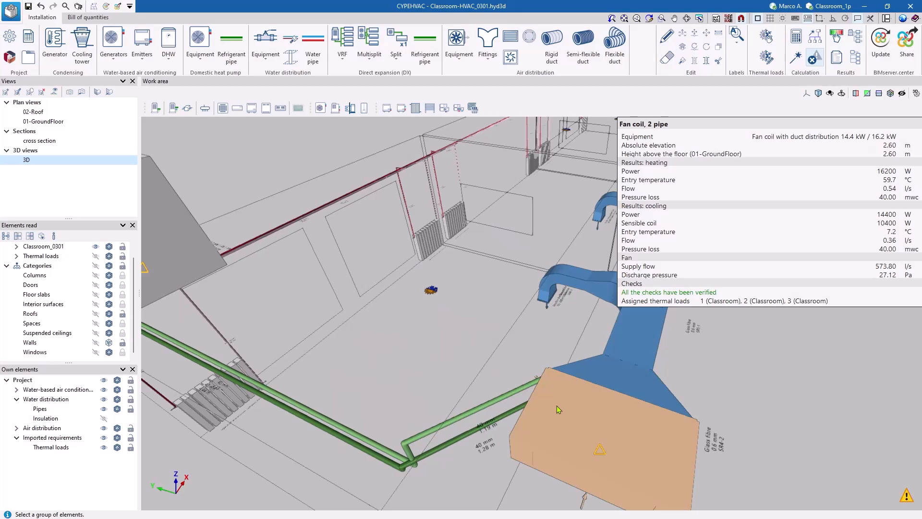
left_click(557, 406)
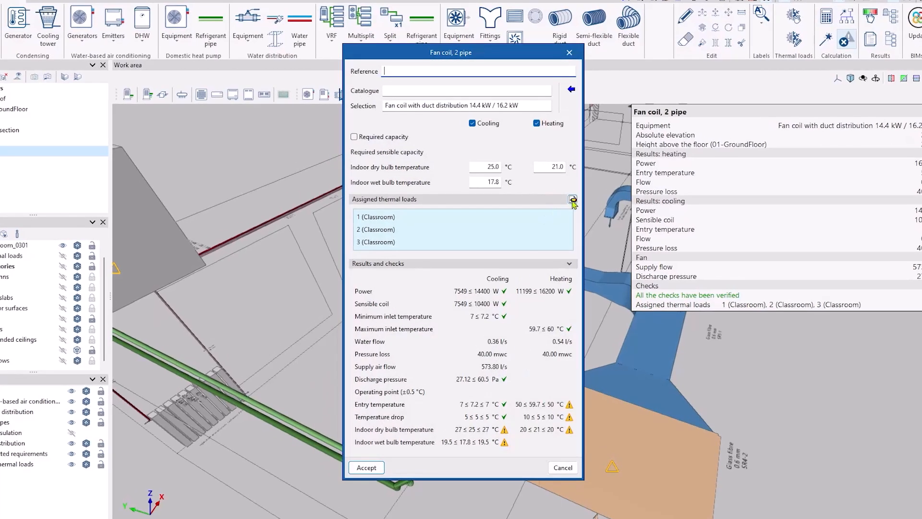
left_click(573, 199)
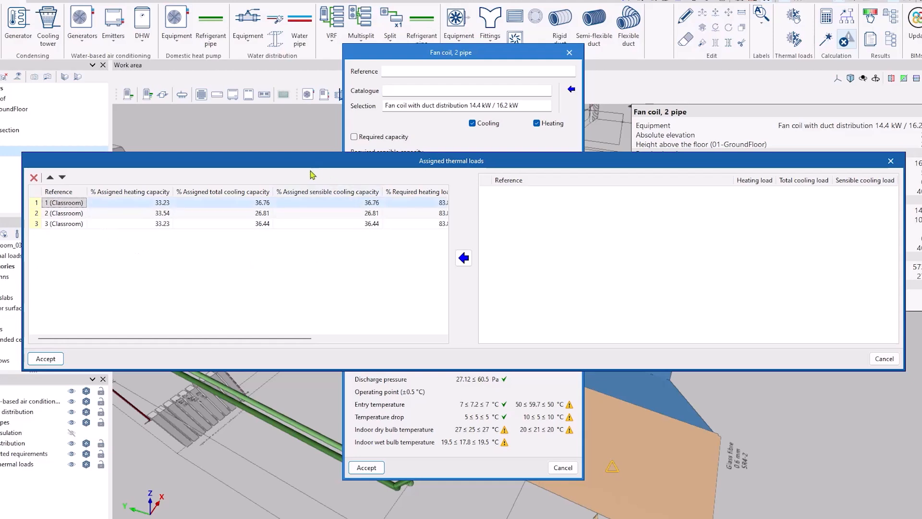
key("Escape")
key("Escape")
scroll(272, 234, "down", 5)
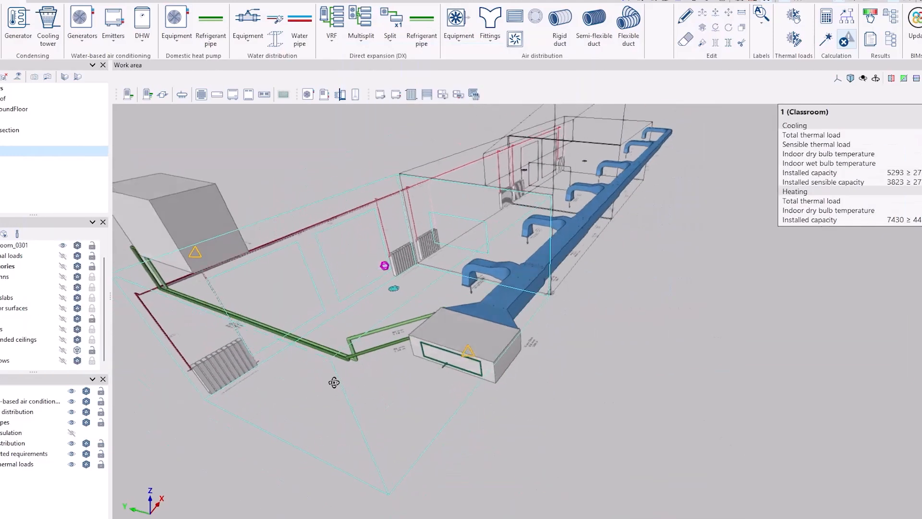
left_click(504, 348)
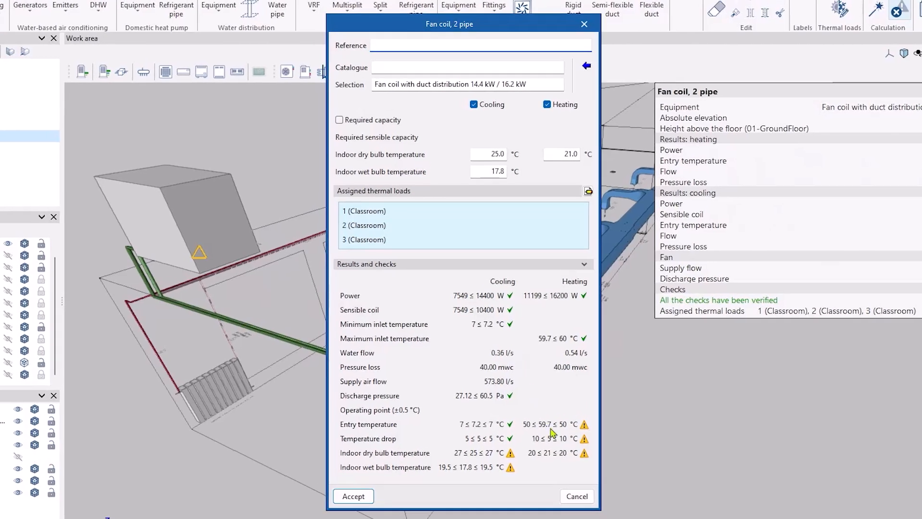
left_click(577, 496)
- Set the heat pump's heating supply temperature to 55 °C and rerun the design of the installation
left_click(215, 208)
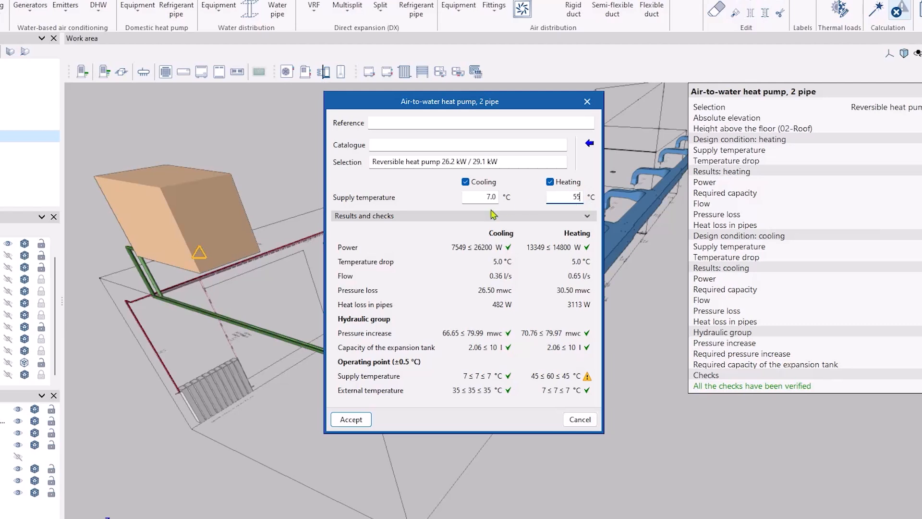
left_click(351, 419)
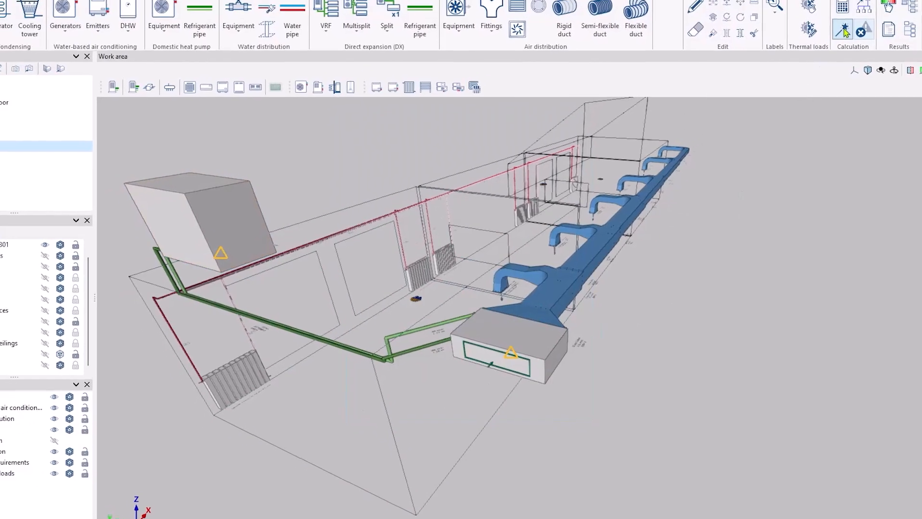
left_click(876, 8)
left_click(336, 289)
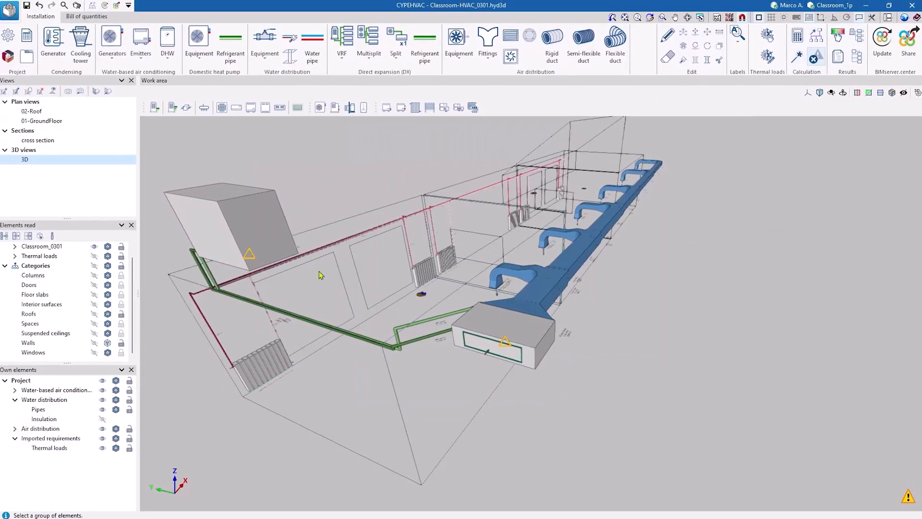
- Review the results and checks of the heat pump and of the fan coil after the redesign
left_click(241, 217)
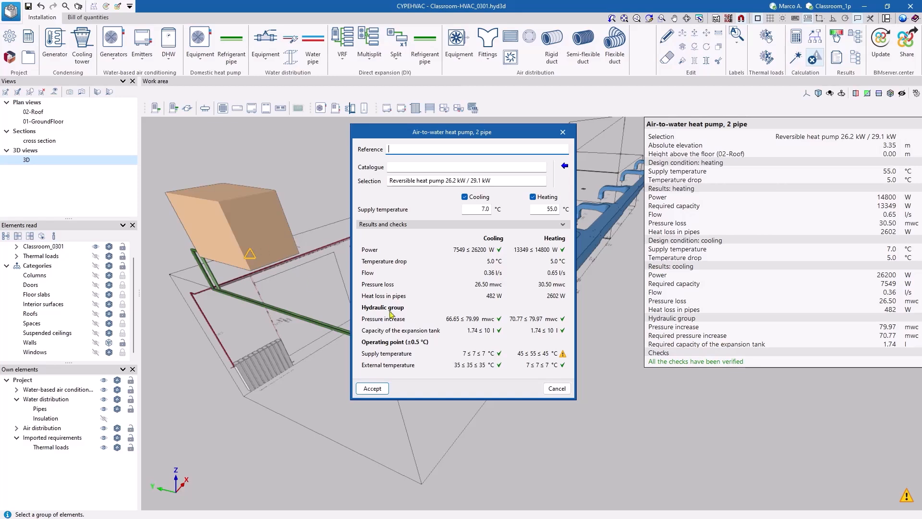
left_click(557, 388)
left_click(523, 330)
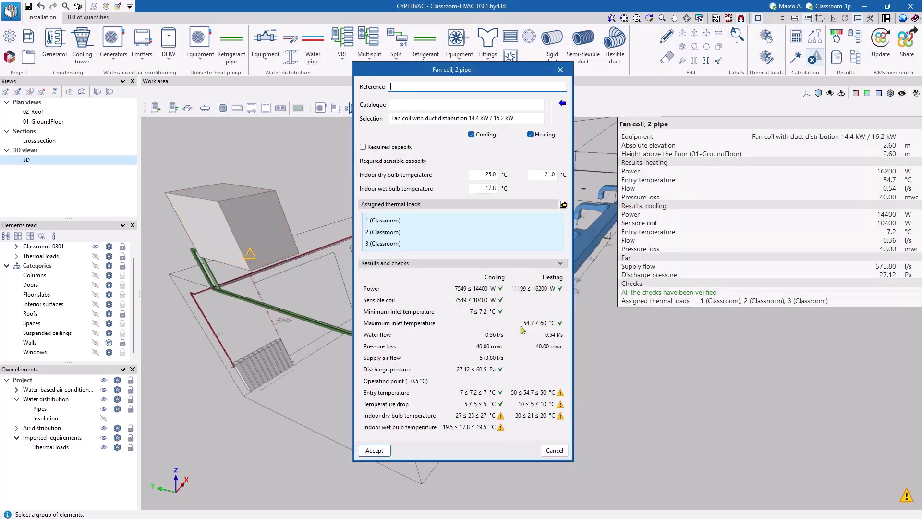
key("Escape")
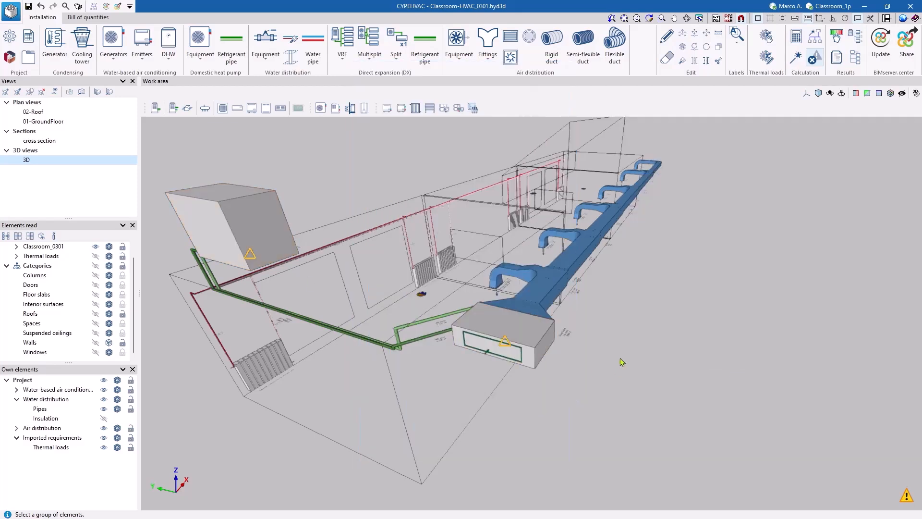
- Read through the air distribution report for the duct spans and close the documents
middle_click_drag(643, 295, 648, 308)
middle_click_drag(659, 353, 625, 358, "shift")
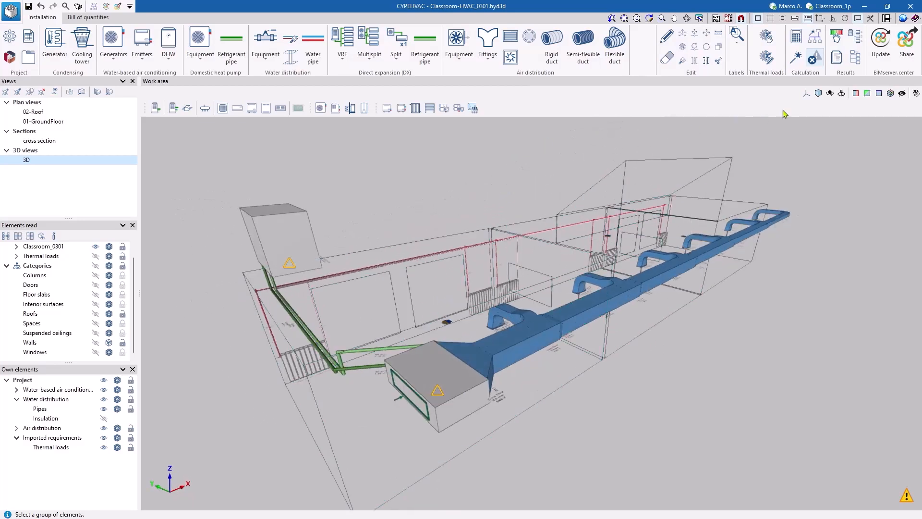
left_click(836, 59)
left_click(151, 41)
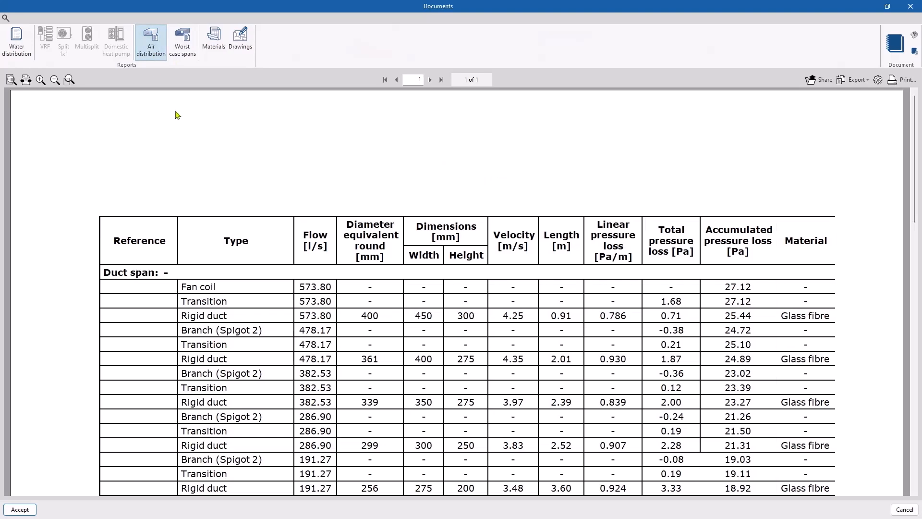
left_click_drag(915, 168, 900, 406)
key("Escape")
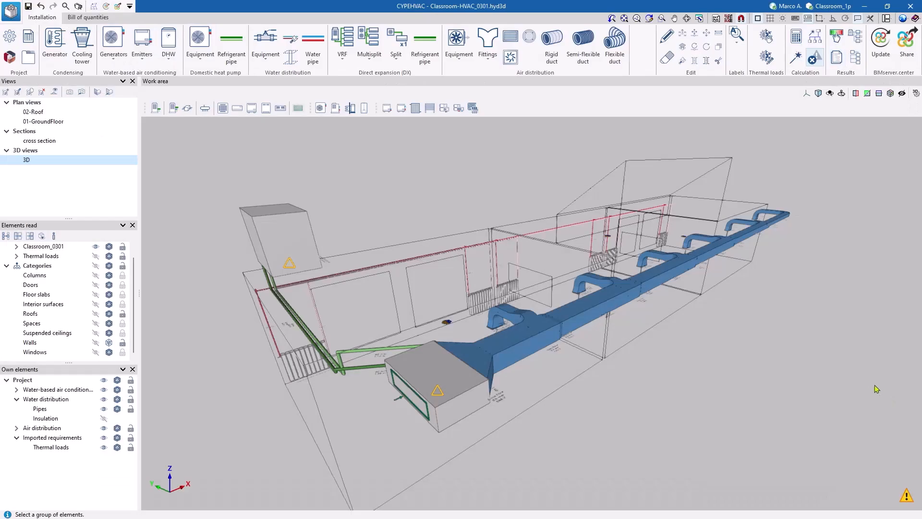
- Share the installation to the BIMserver.center project as "HVAC system", including the reports but no DXF/DWG drawings
left_click(906, 48)
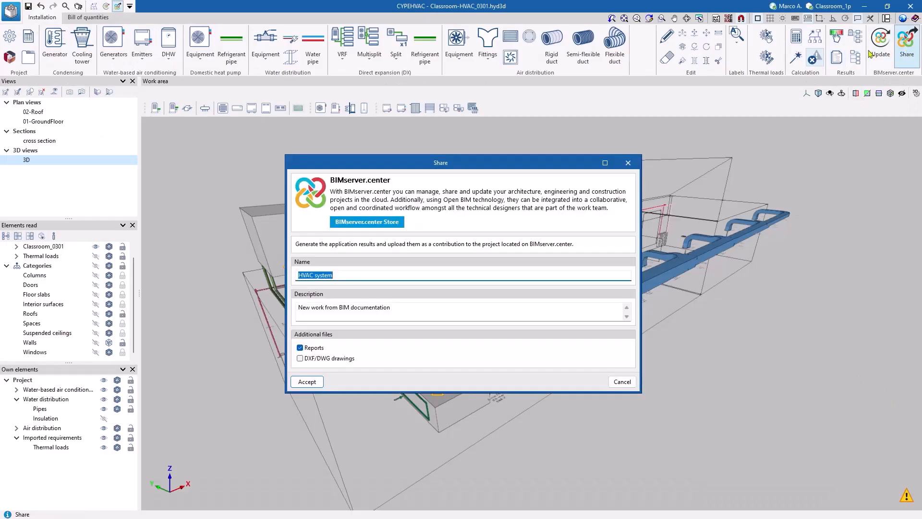
left_click(307, 382)
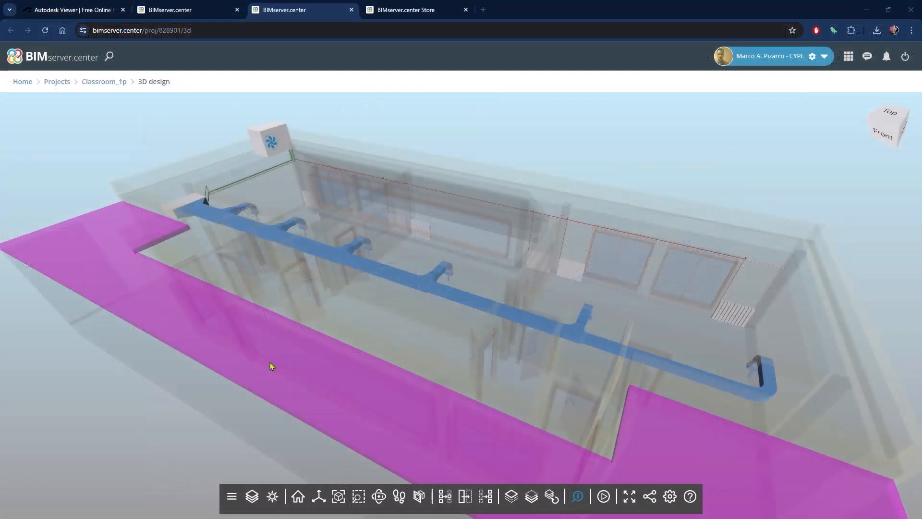
- In the BIMserver.center 3D viewer, hide the Classroom_0301 model and inspect the properties of the fan coil, a duct, a radiator and the outdoor unit
left_click(231, 497)
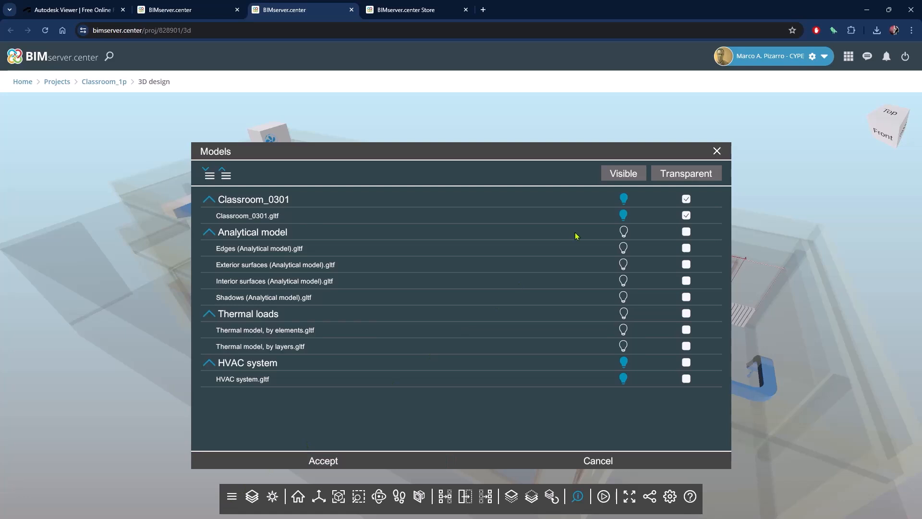
left_click(331, 462)
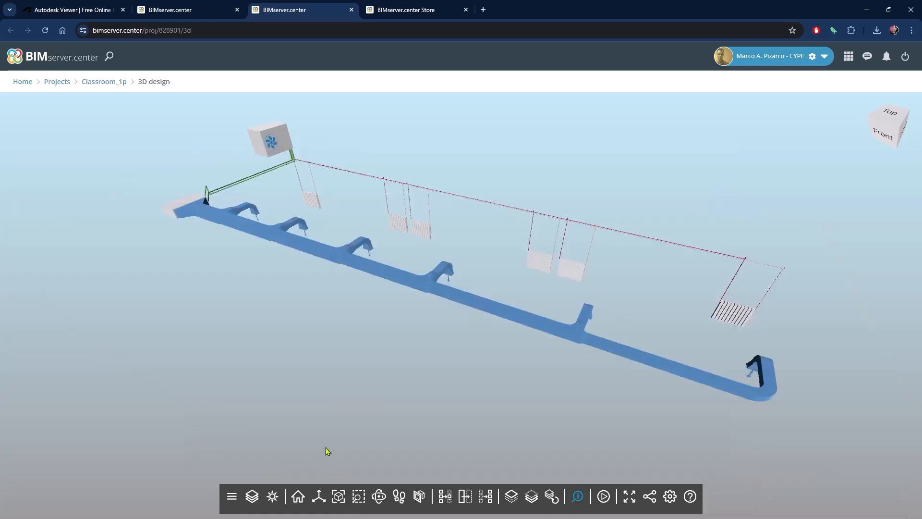
left_click(180, 201)
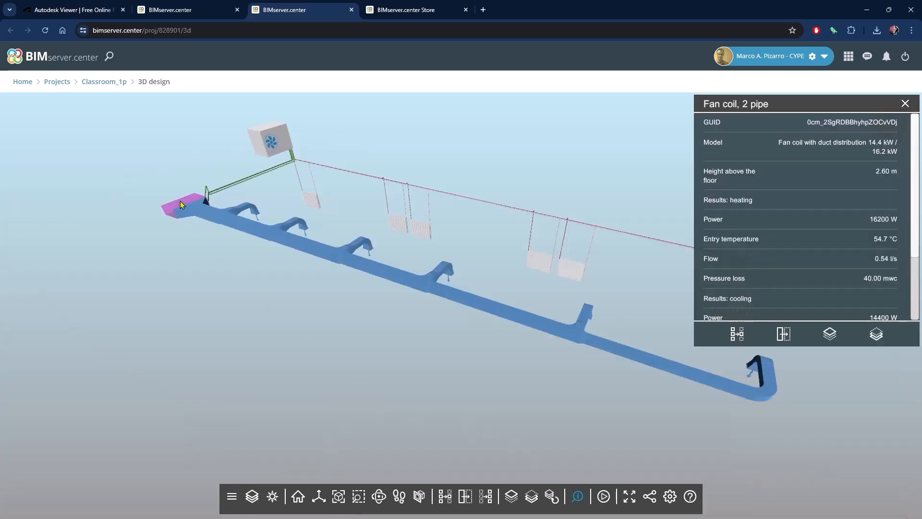
left_click(252, 233)
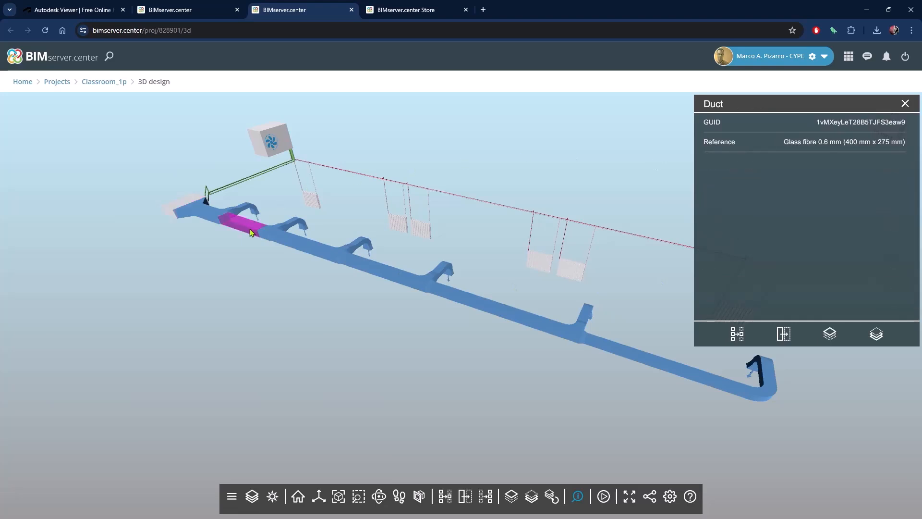
left_click(311, 202)
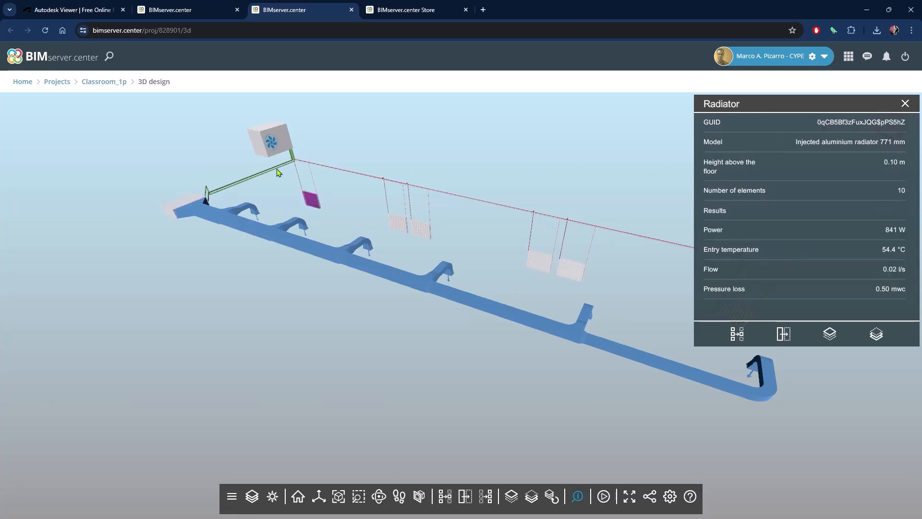
left_click(270, 142)
left_click(577, 496)
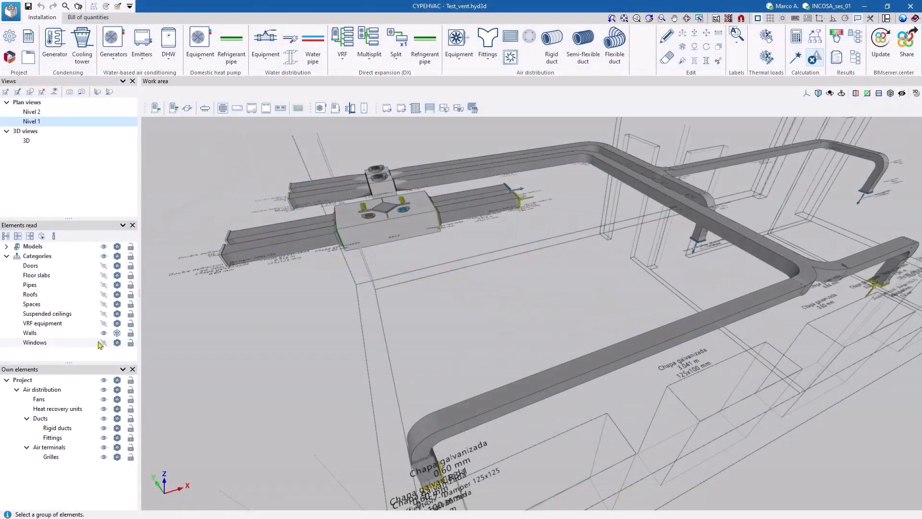
- In CYPEHVAC's Test_vent model, check the heat recovery unit's and the fan's settings and the available air distribution equipment types, changing nothing
scroll(445, 256, "down", 2)
mouse_move(447, 258)
middle_mouse_down()
mouse_move(457, 290)
mouse_move(450, 271)
middle_mouse_up()
scroll(411, 248, "up", 3)
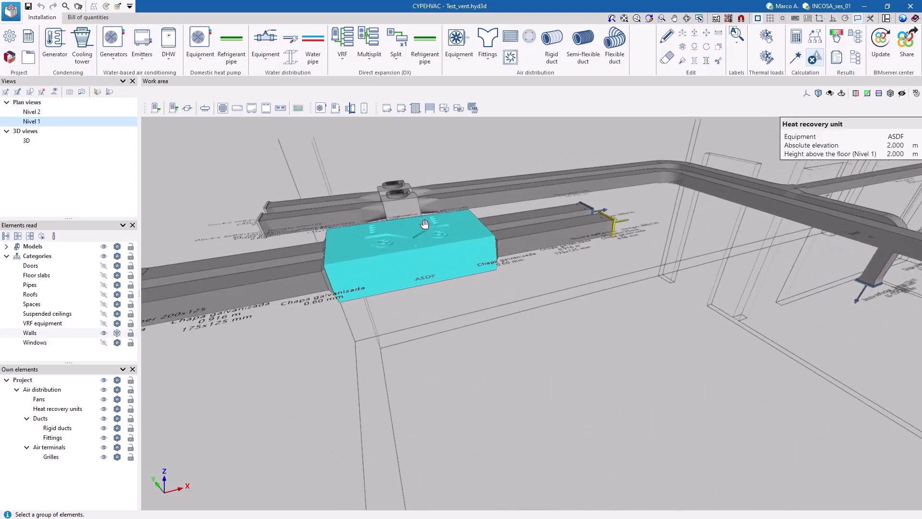
left_click(456, 259)
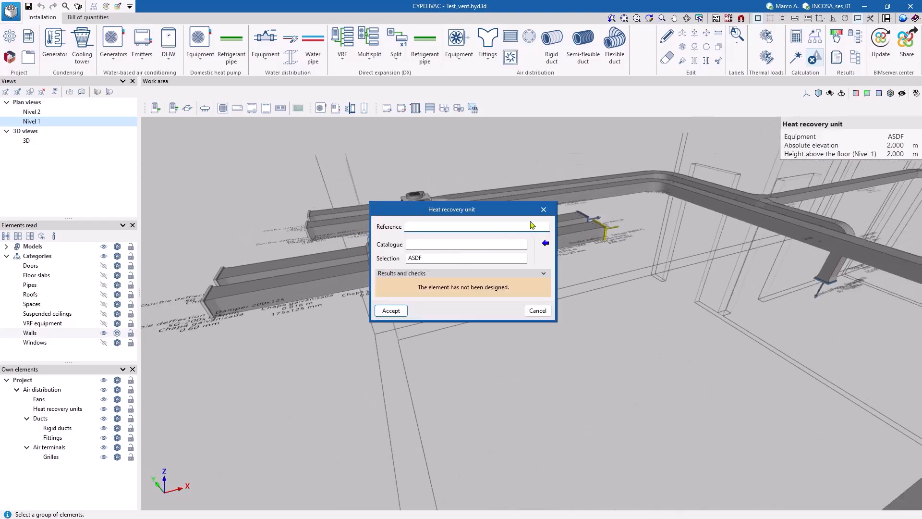
left_click(543, 209)
left_click(425, 213)
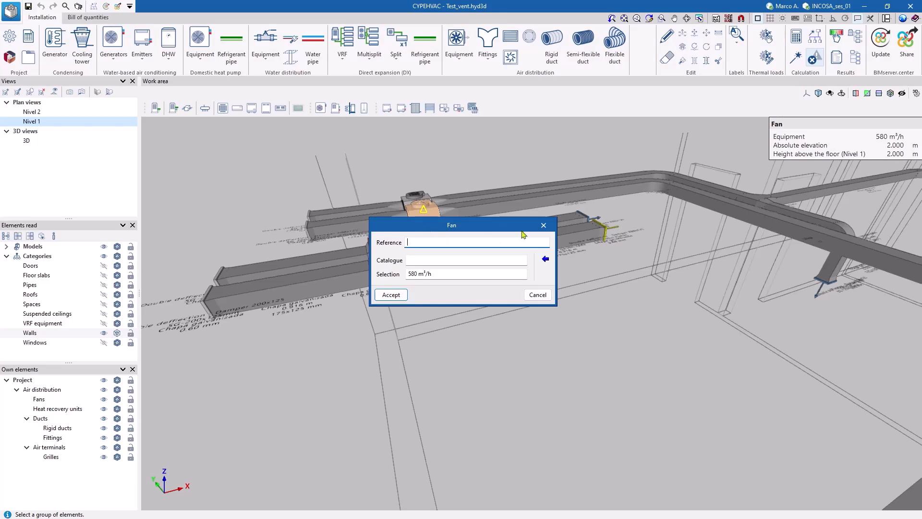
left_click(543, 224)
left_click(457, 62)
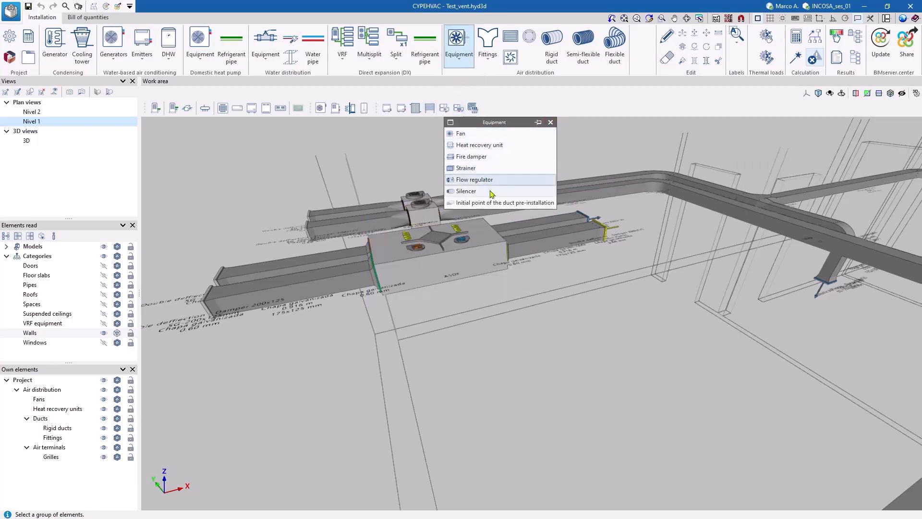
- Run the design of the ventilation installation, allowing element properties to be modified, and check the heat recovery unit's results
left_click(797, 58)
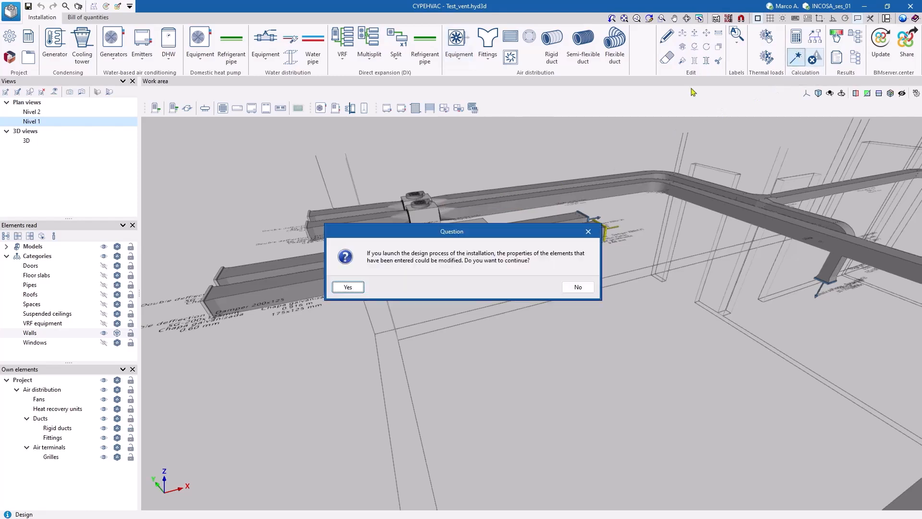
left_click(353, 288)
middle_click_drag(354, 319, 346, 283)
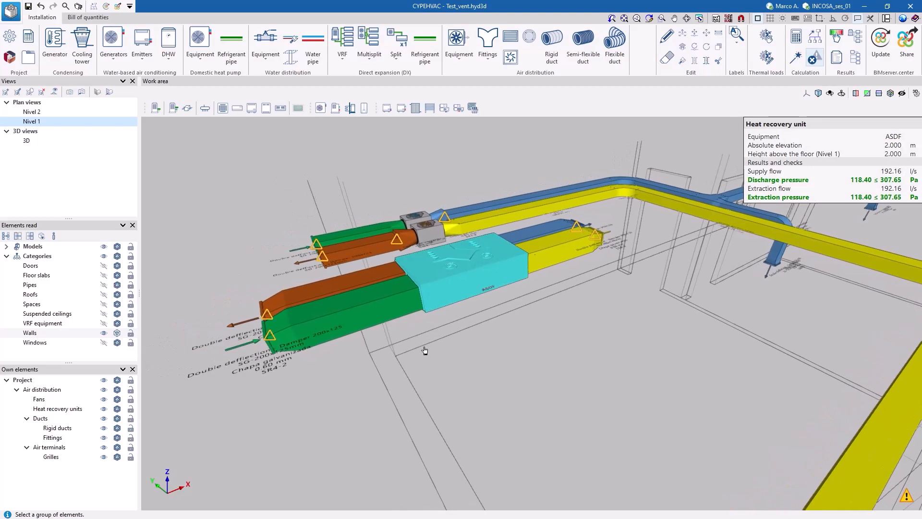